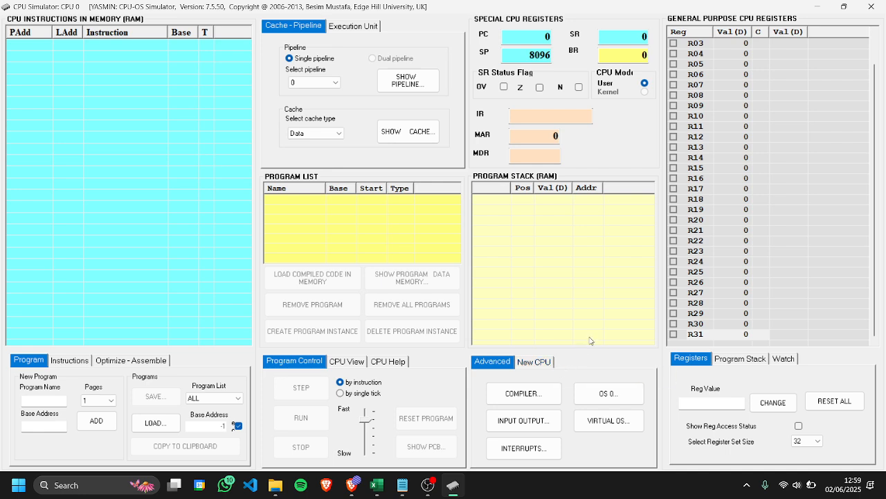
- Open the program compiler and move its window up so all of its controls fit on screen
{"action": "mouse_move", "coordinate": [591, 338]}
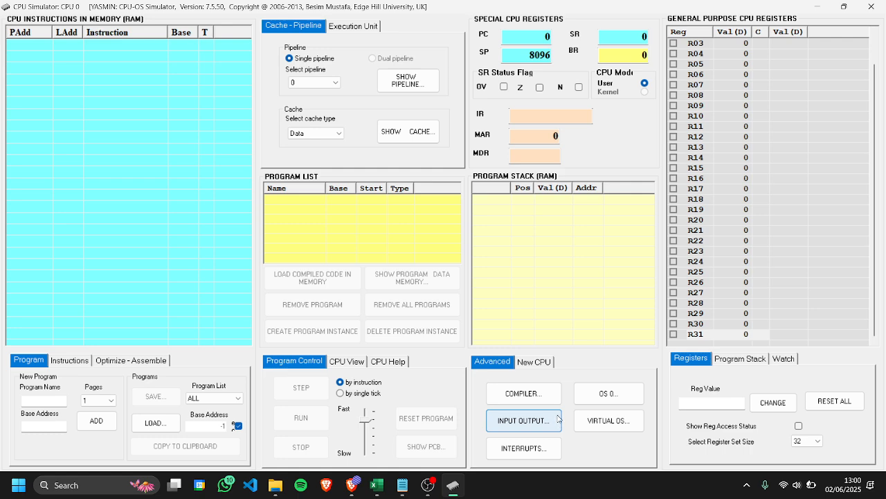
{"action": "left_click", "coordinate": [527, 386]}
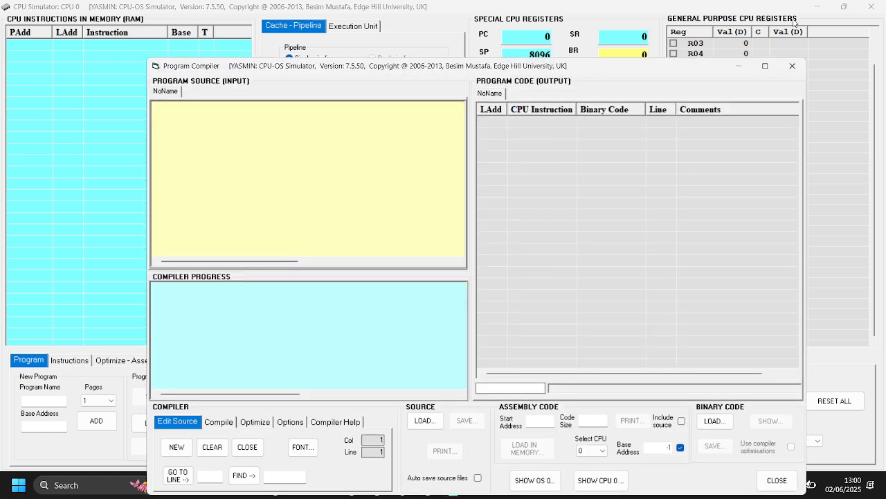
{"action": "left_click", "coordinate": [765, 66]}
{"action": "left_click", "coordinate": [845, 6]}
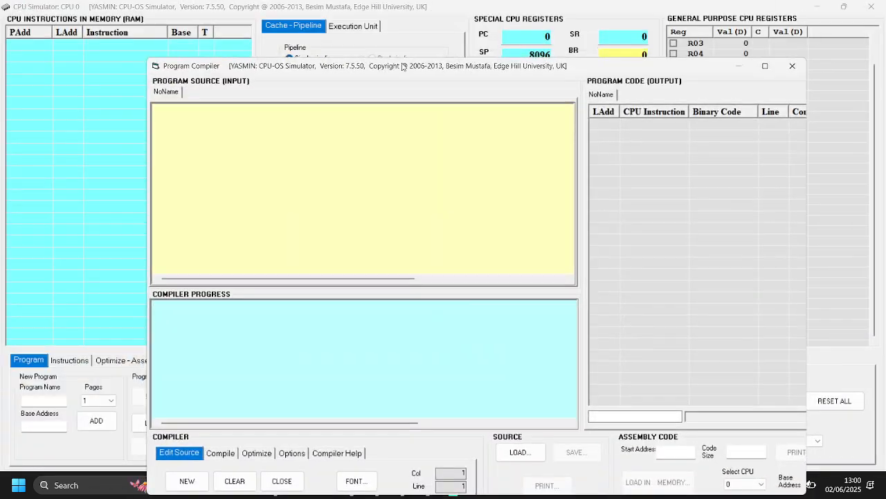
{"action": "left_click_drag", "start_coordinate": [404, 66], "coordinate": [321, 26]}
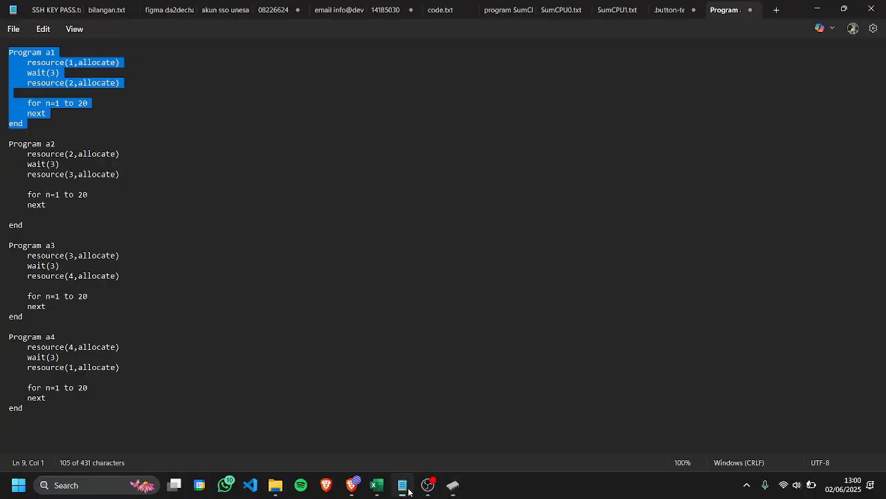
- Copy the Program a1 code from the Notepad text file and paste it into the compiler's empty source editor
{"action": "left_click", "coordinate": [402, 485]}
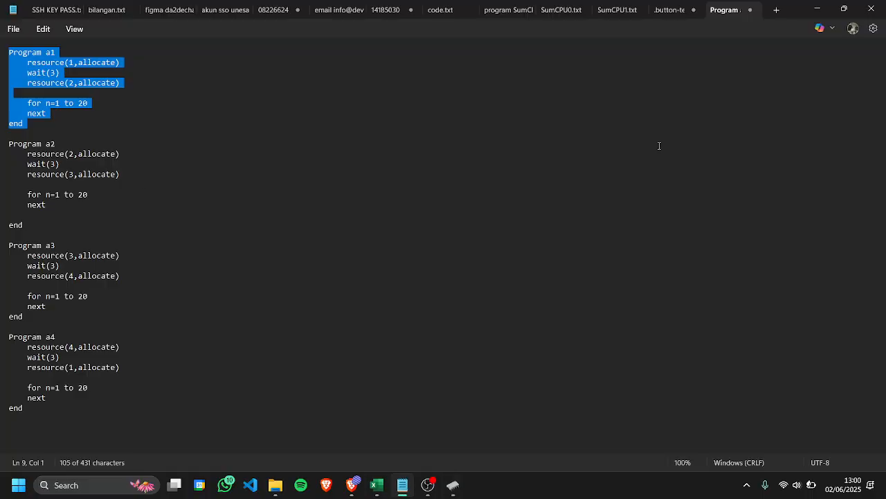
{"action": "right_click", "coordinate": [44, 72]}
{"action": "left_click", "coordinate": [91, 128]}
{"action": "key", "text": "alt+Tab"}
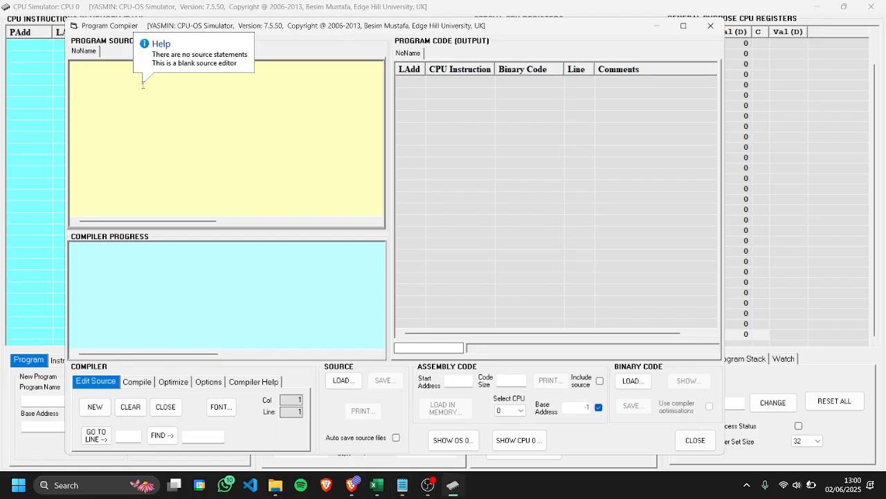
{"action": "type", "text": "Program a1     resource(1,allocate)     wait(3)     resource(2,allocate"}
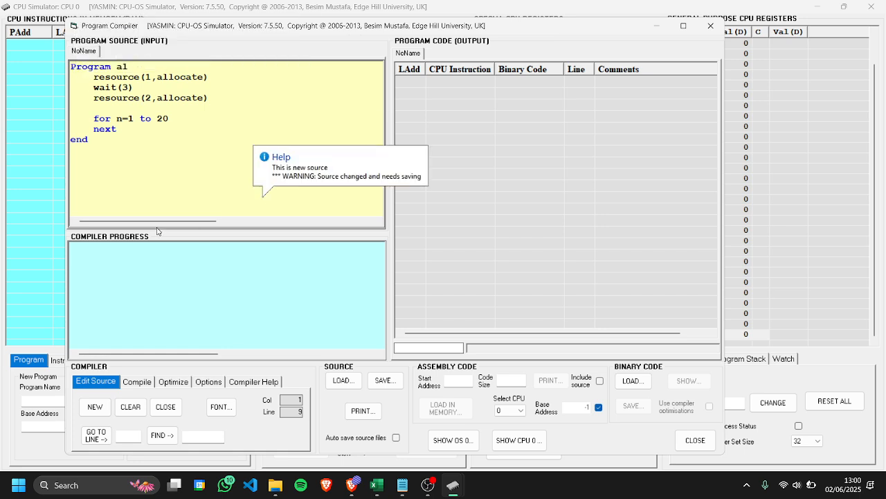
- Compile Program a1 and load its code into the memory of CPU 0
{"action": "left_click", "coordinate": [138, 381]}
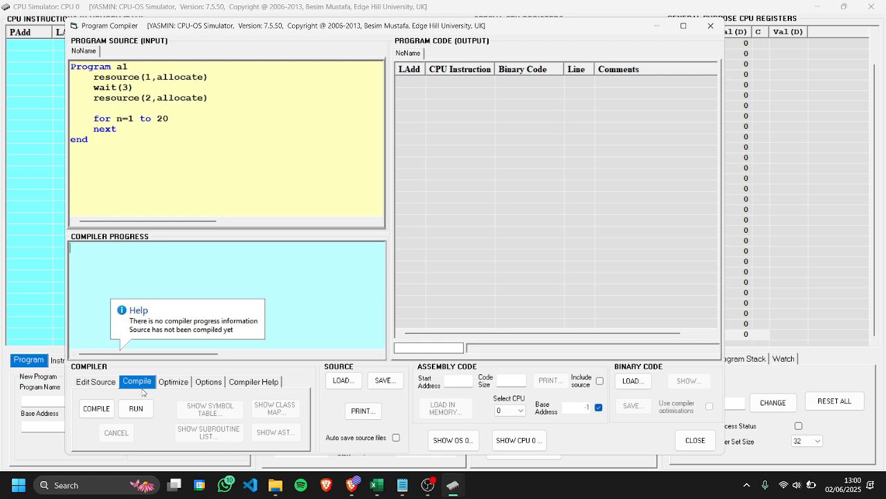
{"action": "left_click", "coordinate": [91, 408]}
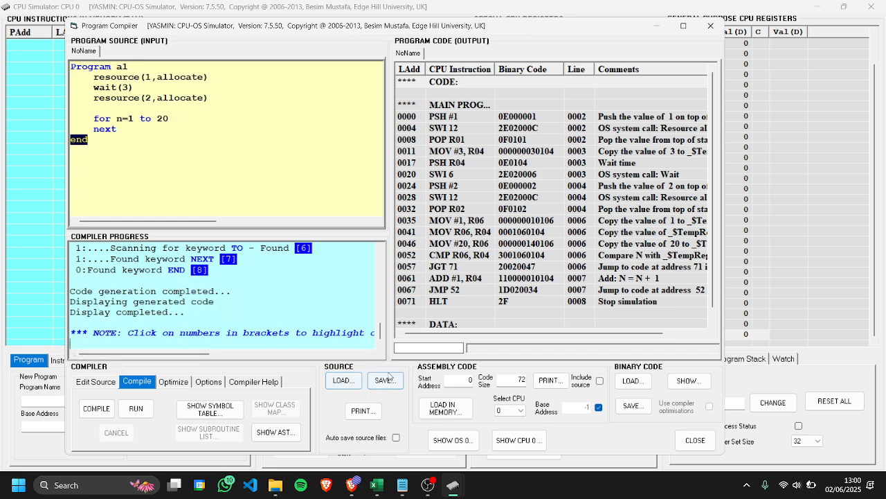
{"action": "left_click", "coordinate": [460, 413]}
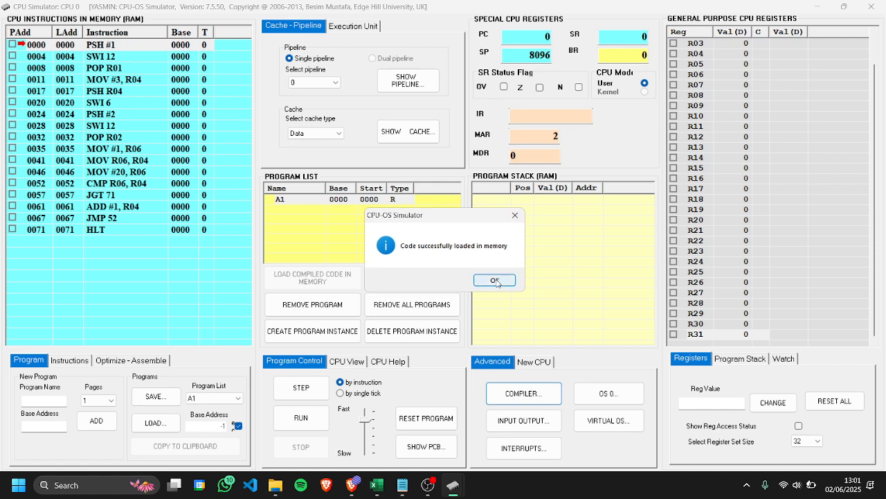
{"action": "left_click", "coordinate": [494, 281]}
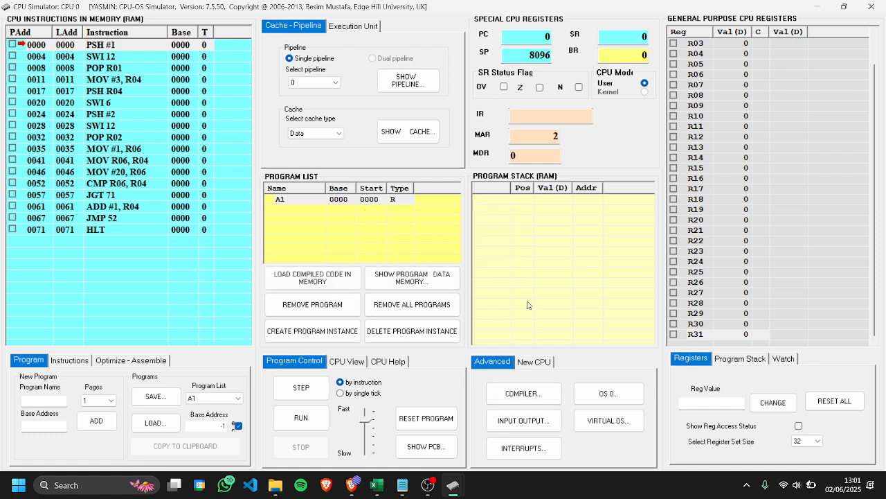
- In the compiler source, rename the program to a2 and make it allocate resource 2 before the wait and resource 3 after it
{"action": "left_click", "coordinate": [542, 401]}
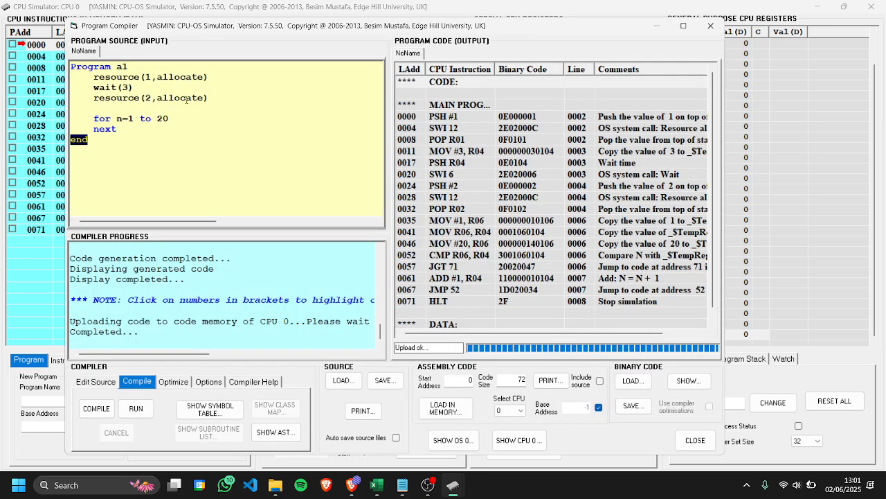
{"action": "left_click", "coordinate": [130, 67]}
{"action": "left_click", "coordinate": [151, 76]}
{"action": "key", "text": "BackSpace"}
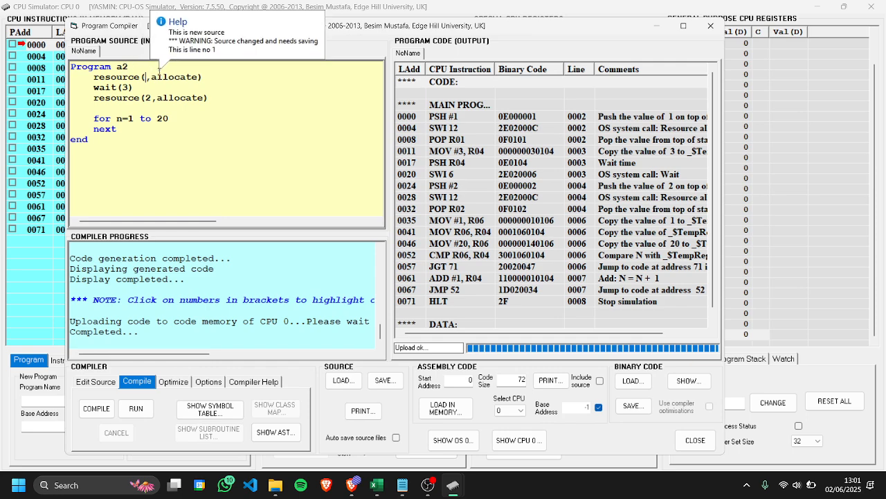
{"action": "type", "text": "2"}
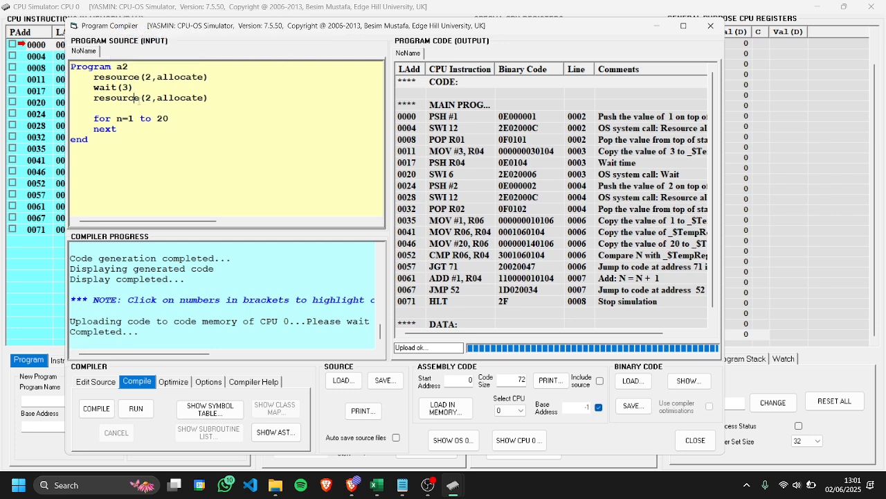
{"action": "left_click", "coordinate": [149, 98]}
{"action": "key", "text": "BackSpace"}
{"action": "type", "text": "3"}
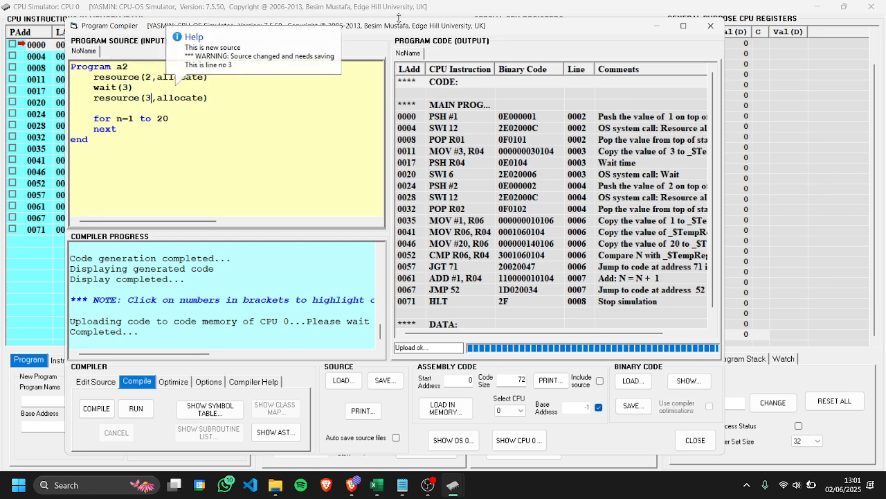
{"action": "left_click", "coordinate": [105, 138]}
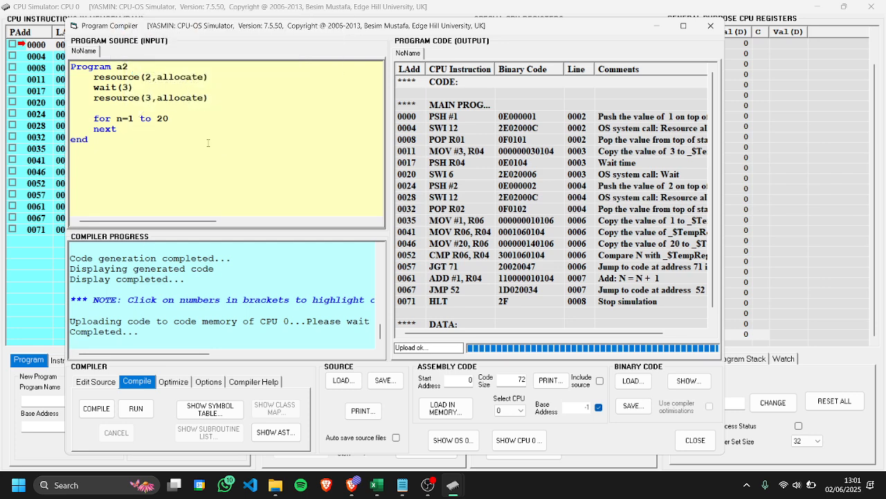
- Compile Program a2 and load its code into the memory of CPU 0
{"action": "left_click", "coordinate": [97, 408]}
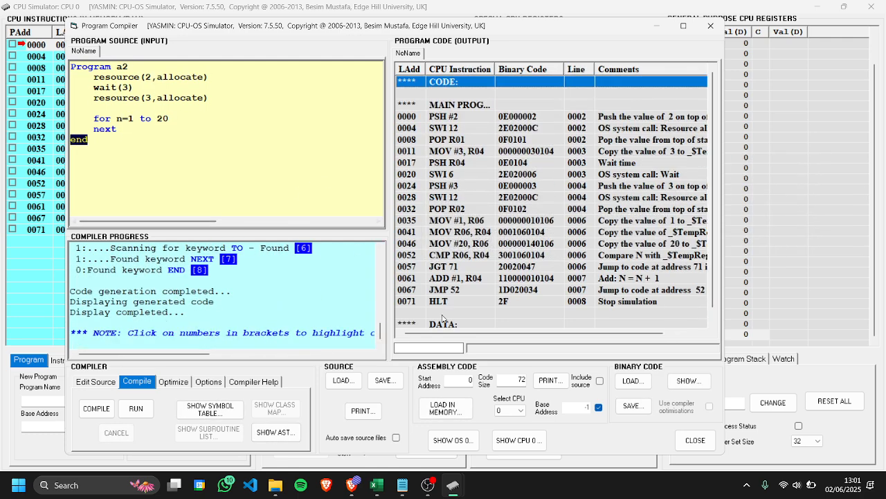
{"action": "left_click", "coordinate": [446, 408]}
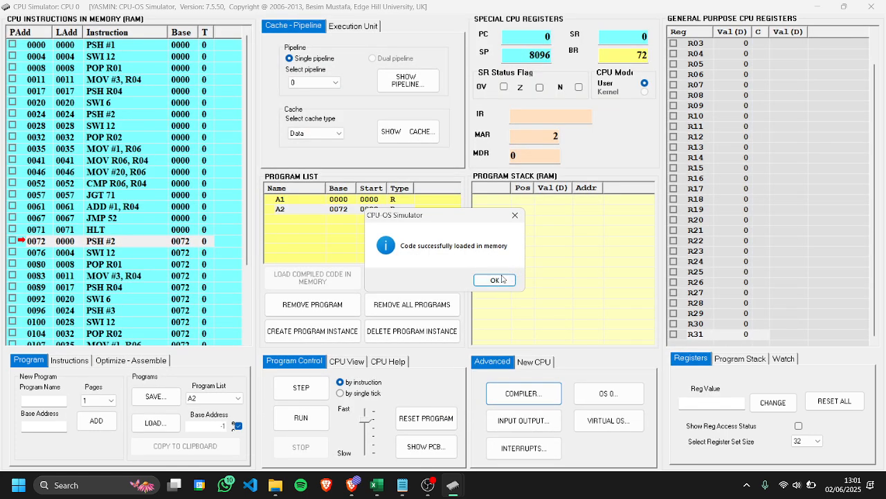
{"action": "left_click", "coordinate": [502, 279]}
- In the compiler source, rename the program to a3 and make it allocate resource 3 before the wait and resource 4 after it
{"action": "mouse_move", "coordinate": [476, 328]}
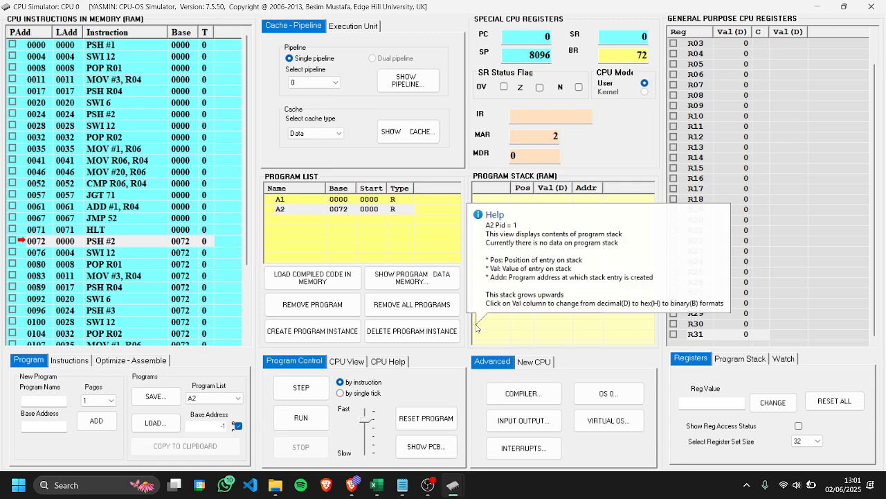
{"action": "left_click", "coordinate": [544, 397]}
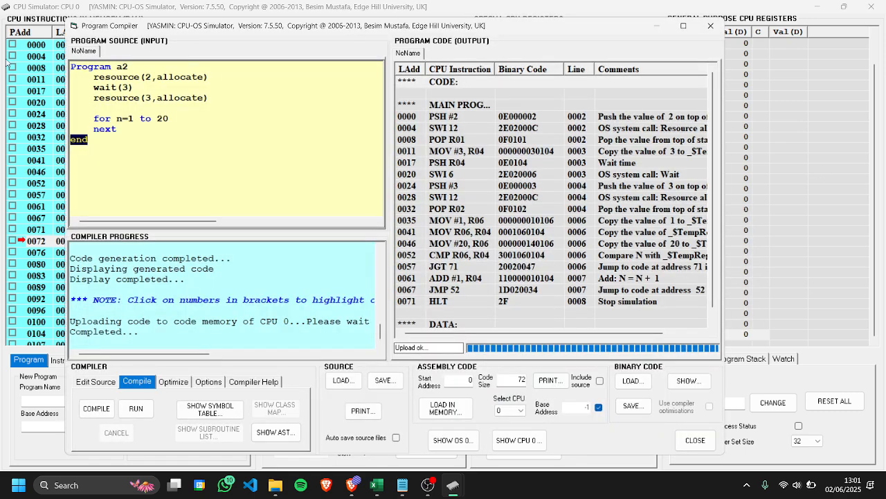
{"action": "left_click", "coordinate": [140, 68]}
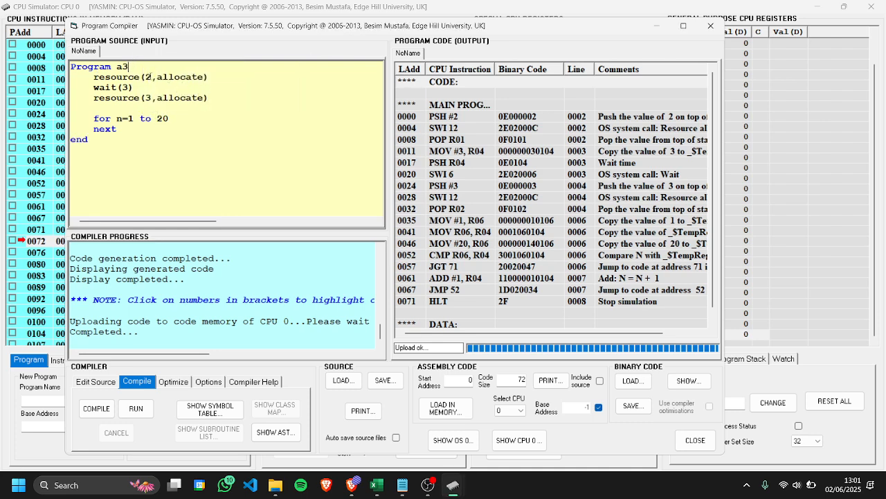
{"action": "double_click", "coordinate": [148, 77]}
{"action": "type", "text": "3"}
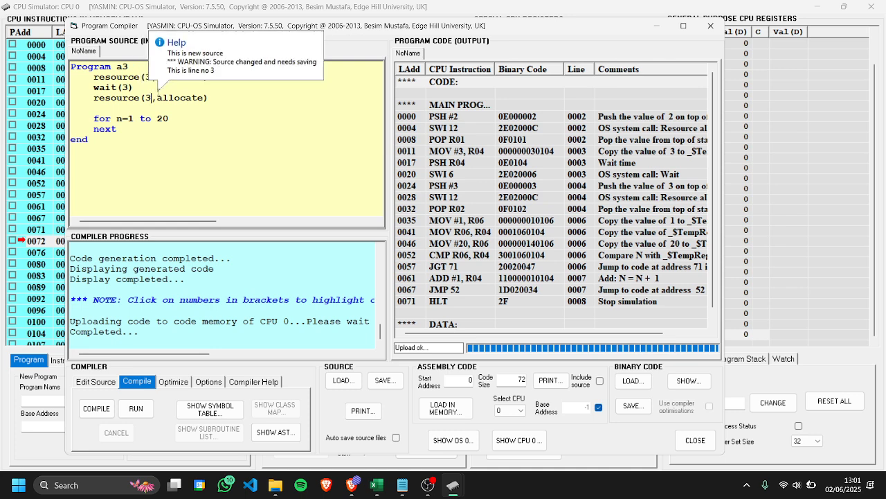
{"action": "double_click", "coordinate": [148, 98]}
{"action": "type", "text": "4"}
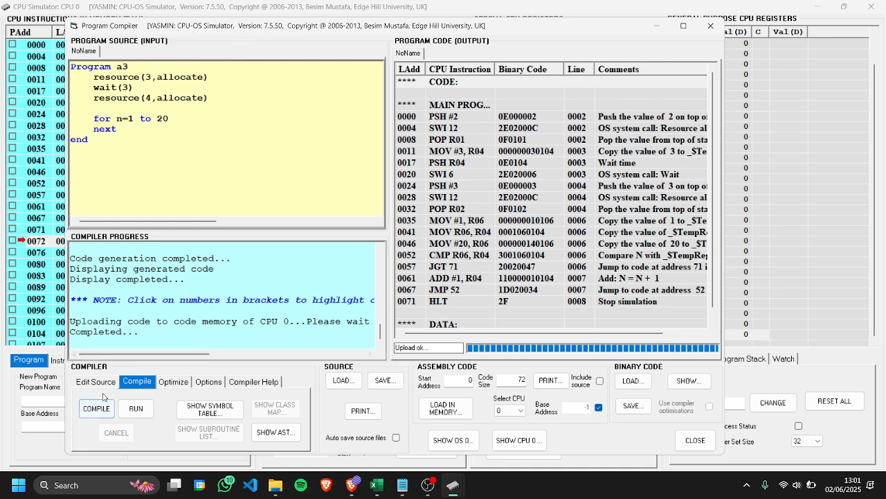
- Compile Program a3 and load its code into the memory of CPU 0
{"action": "left_click", "coordinate": [96, 409]}
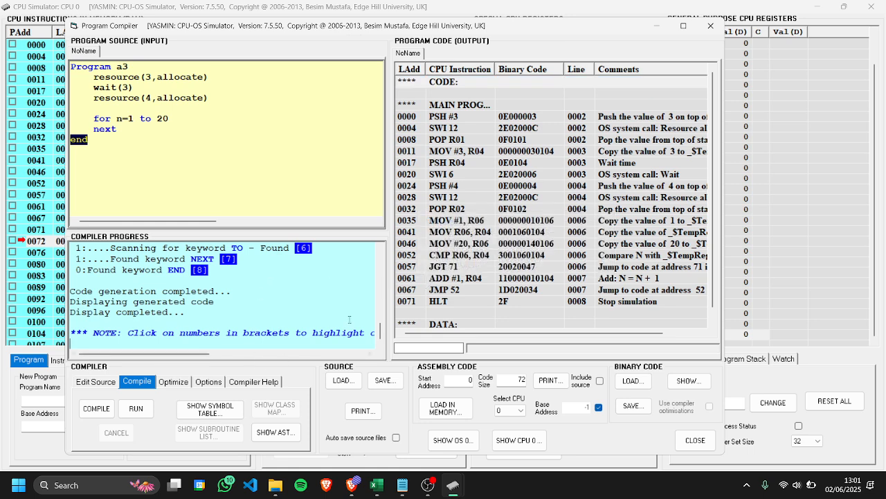
{"action": "left_click", "coordinate": [451, 412]}
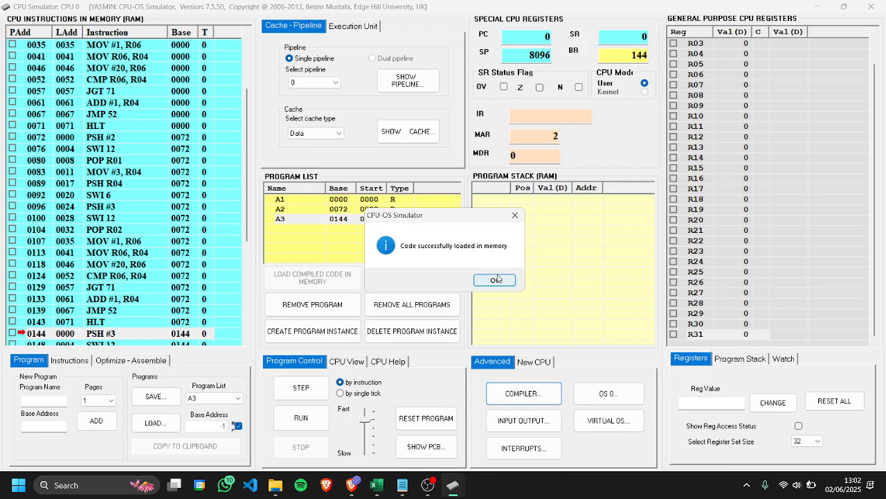
{"action": "left_click", "coordinate": [496, 279]}
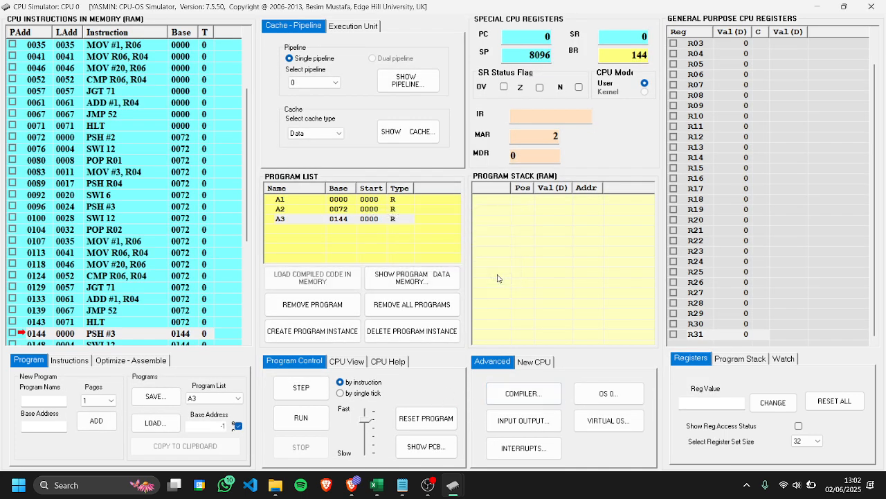
- In the compiler source, rename the program to a4 and make it allocate resource 4 before the wait and resource 1 after it
{"action": "left_click", "coordinate": [524, 392]}
{"action": "left_click", "coordinate": [128, 67]}
{"action": "key", "text": "BackSpace"}
{"action": "type", "text": "4"}
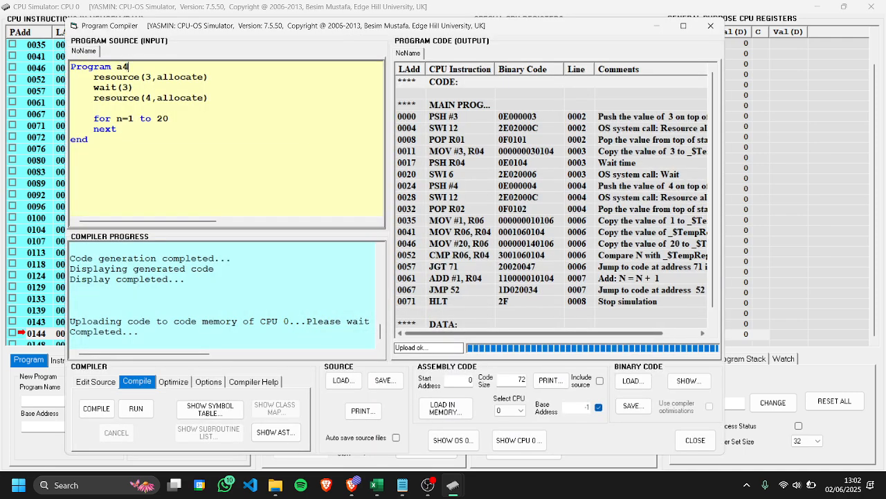
{"action": "left_click", "coordinate": [151, 76]}
{"action": "key", "text": "BackSpace"}
{"action": "type", "text": "4"}
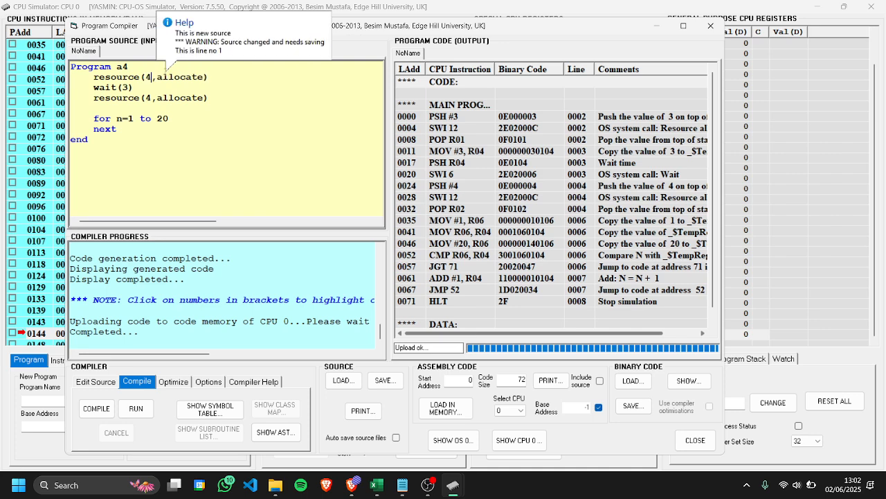
{"action": "left_click", "coordinate": [151, 98]}
{"action": "key", "text": "BackSpace"}
{"action": "type", "text": "1"}
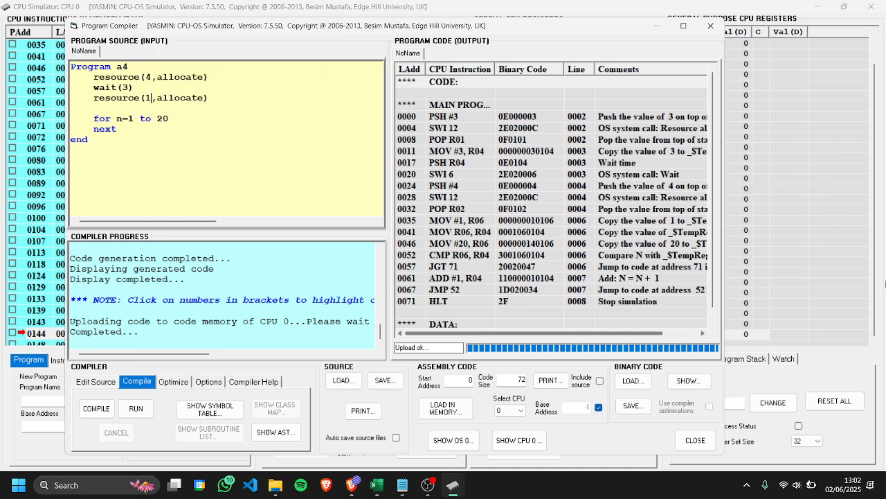
- Compile Program a4 and load its code into the memory of CPU 0
{"action": "left_click", "coordinate": [95, 410]}
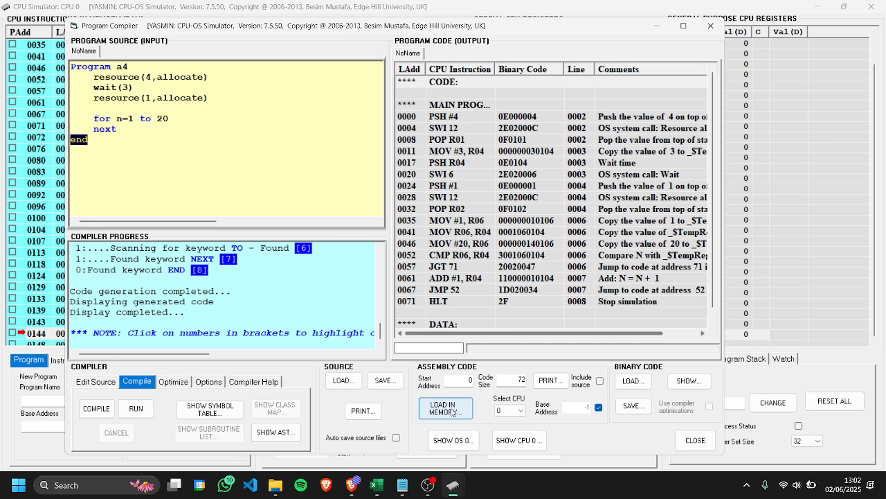
{"action": "left_click", "coordinate": [448, 408]}
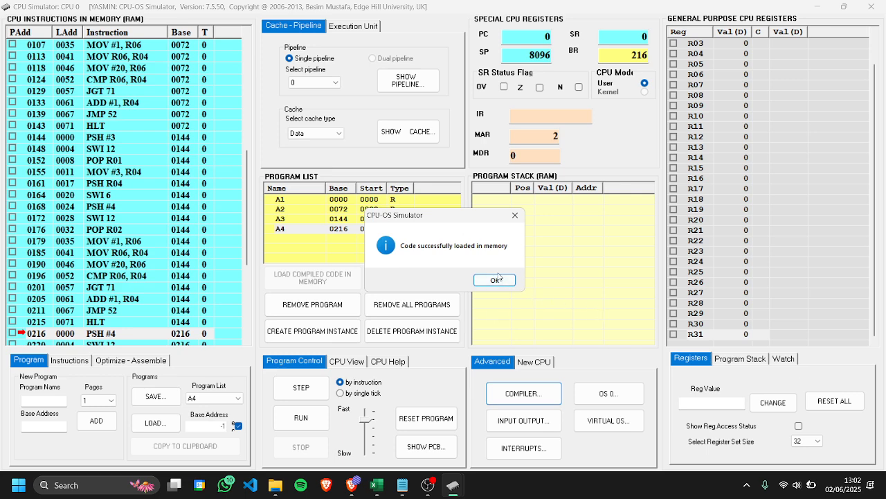
{"action": "left_click", "coordinate": [492, 280]}
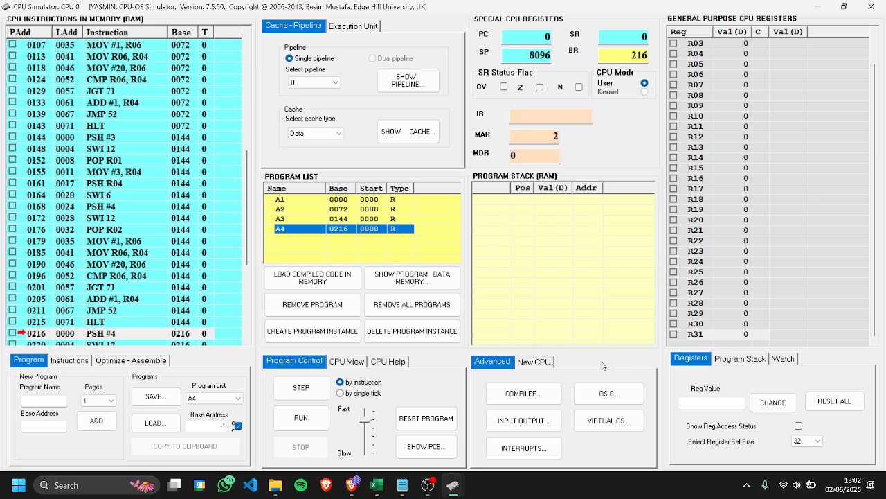
- Open the OS simulator for CPU 0 and maximize its window
{"action": "left_click", "coordinate": [603, 366]}
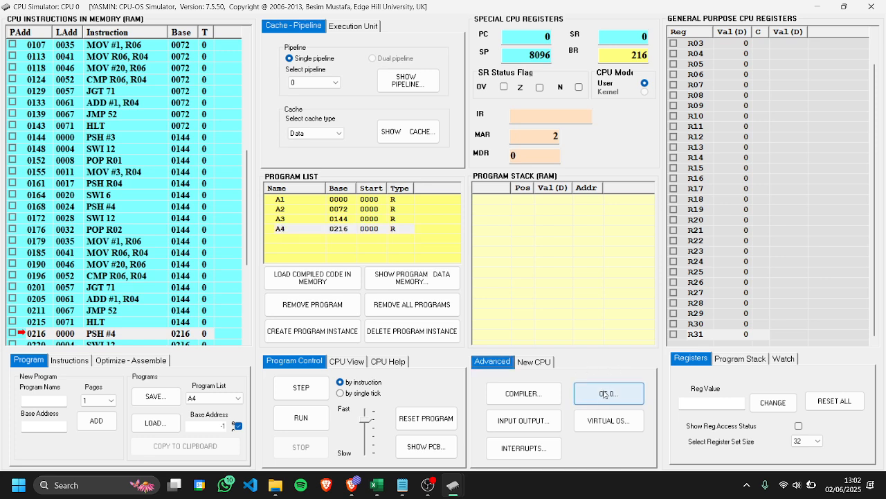
{"action": "left_click", "coordinate": [603, 394]}
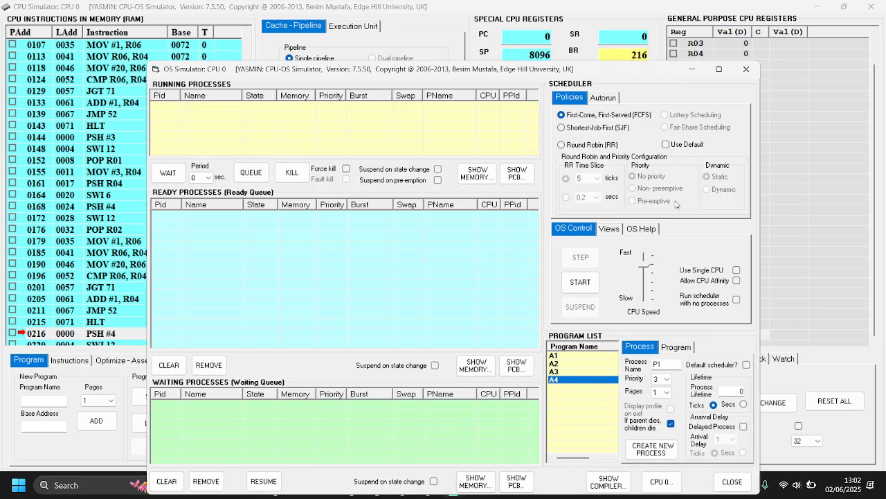
{"action": "left_click", "coordinate": [717, 70]}
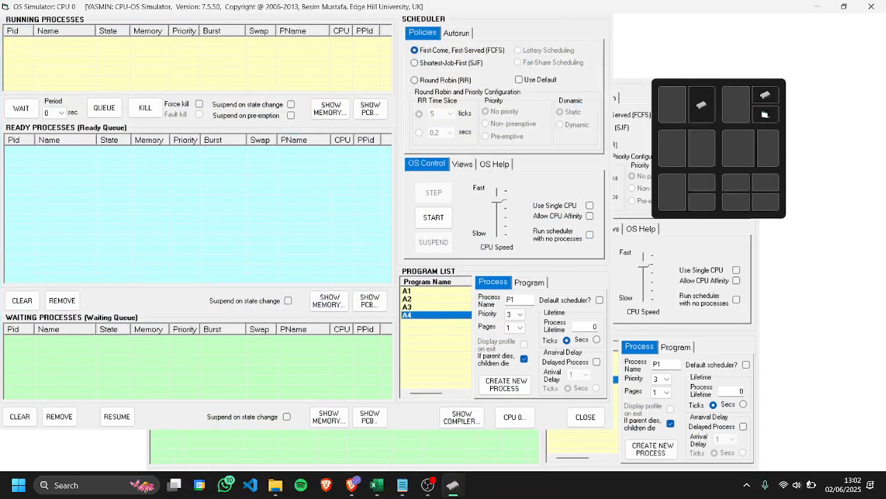
- Restore the OS simulator window to its smaller size and move it beside the CPU registers
{"action": "left_click", "coordinate": [843, 6]}
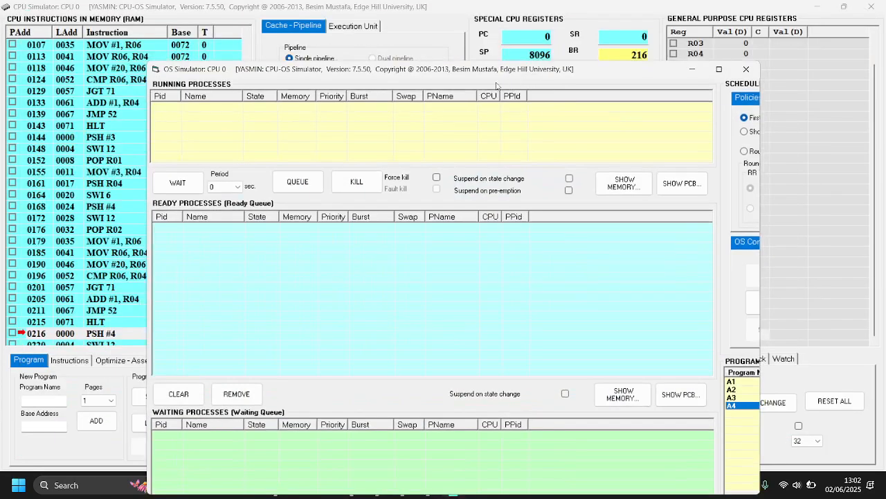
{"action": "left_click_drag", "start_coordinate": [515, 78], "coordinate": [376, 22]}
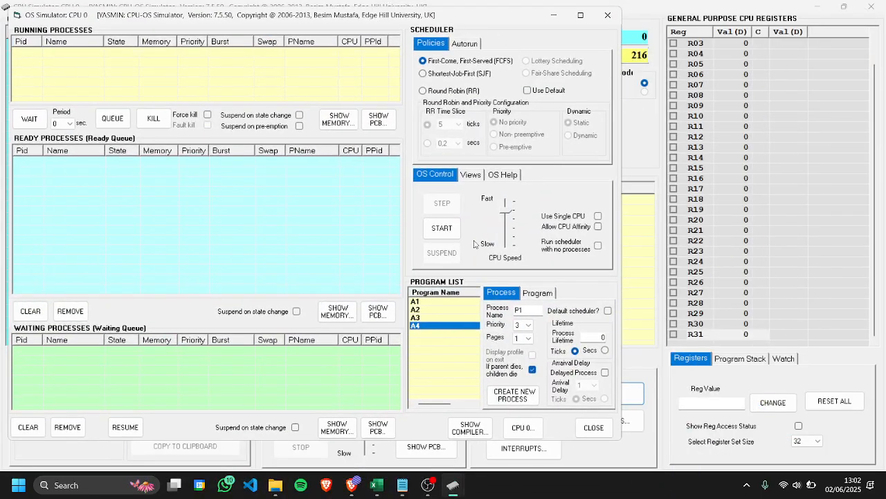
{"action": "left_click", "coordinate": [349, 38]}
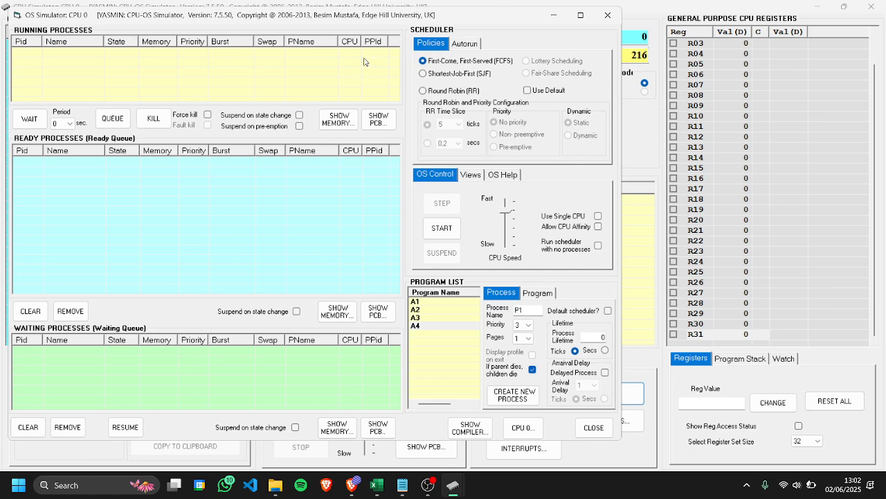
- Set the scheduler to Round Robin with a time slice of 10 ticks and raise the CPU speed to the fastest
{"action": "mouse_move", "coordinate": [282, 72]}
{"action": "left_click", "coordinate": [437, 91]}
{"action": "left_click", "coordinate": [451, 124]}
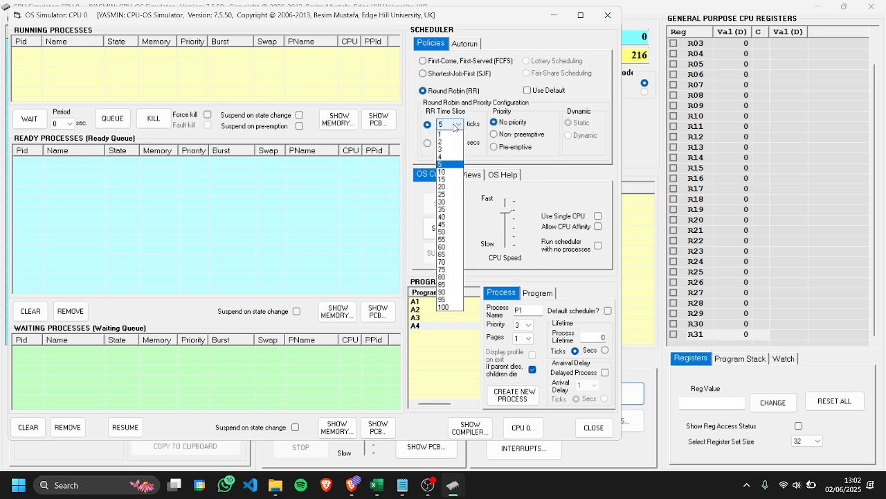
{"action": "left_click", "coordinate": [454, 171]}
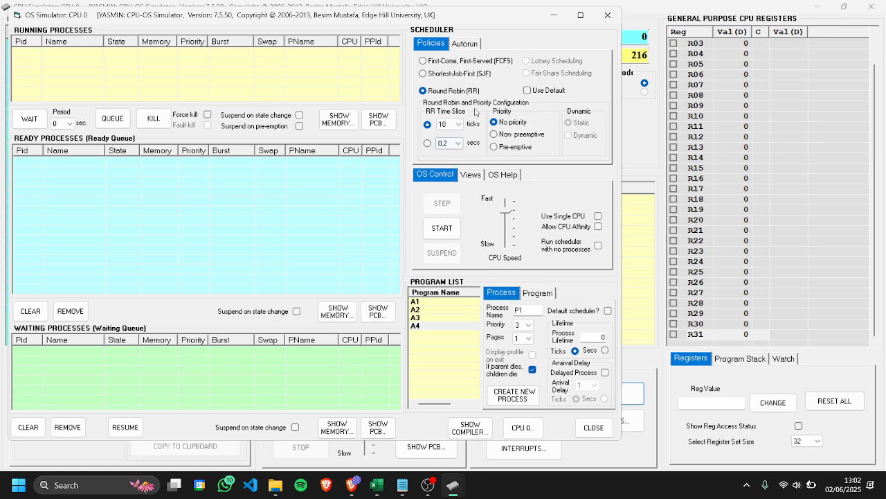
{"action": "left_click", "coordinate": [508, 215]}
- Open the System Resources view and move its window clear of the process queues
{"action": "left_click", "coordinate": [473, 178]}
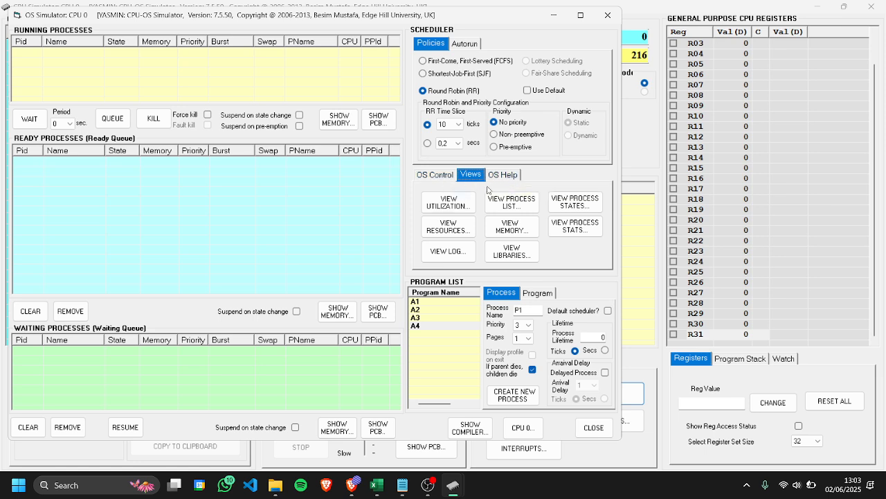
{"action": "left_click", "coordinate": [447, 226]}
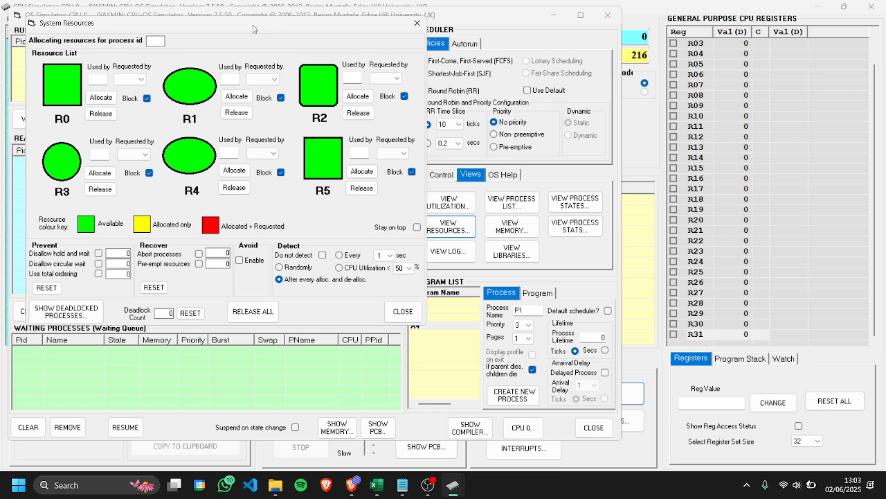
{"action": "left_click_drag", "start_coordinate": [254, 27], "coordinate": [665, 88]}
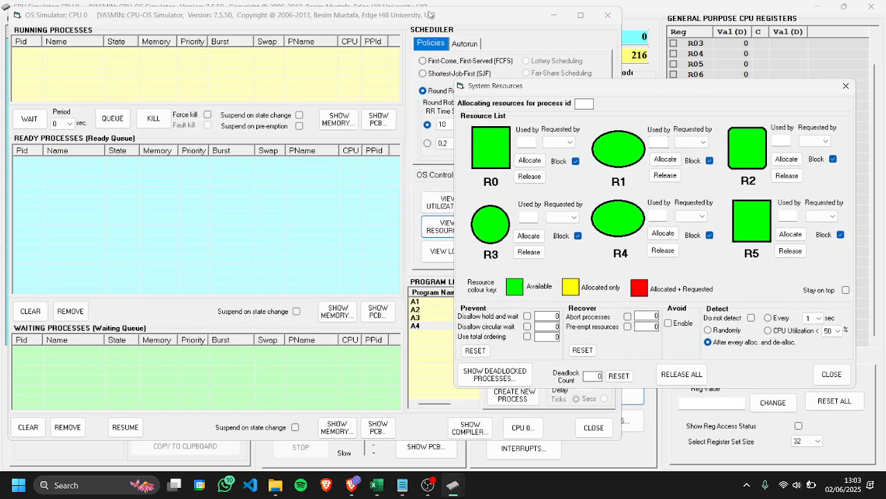
- Create one new process from each of the programs A1, A2, A3 and A4 in the OS simulator
{"action": "left_click", "coordinate": [372, 23]}
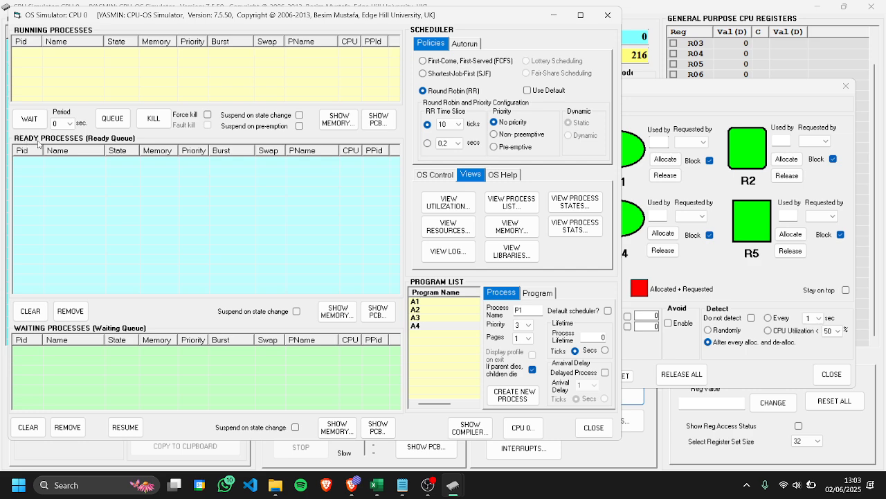
{"action": "left_click", "coordinate": [427, 303]}
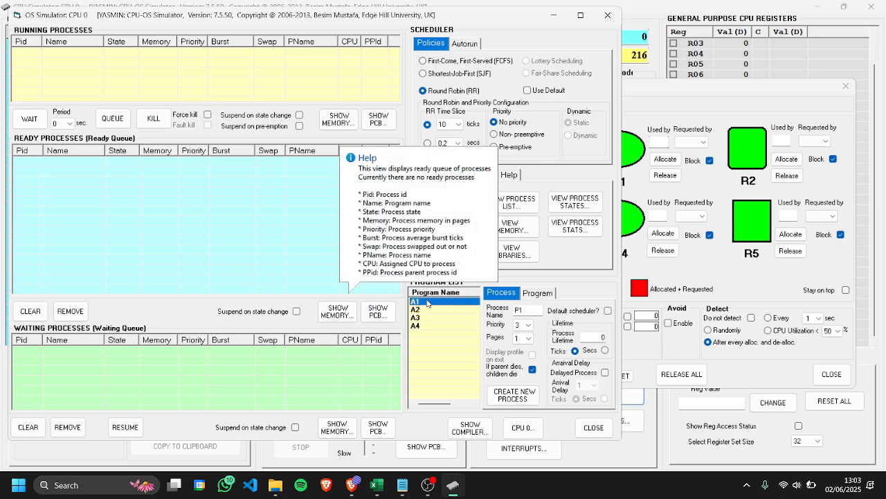
{"action": "left_click", "coordinate": [514, 398]}
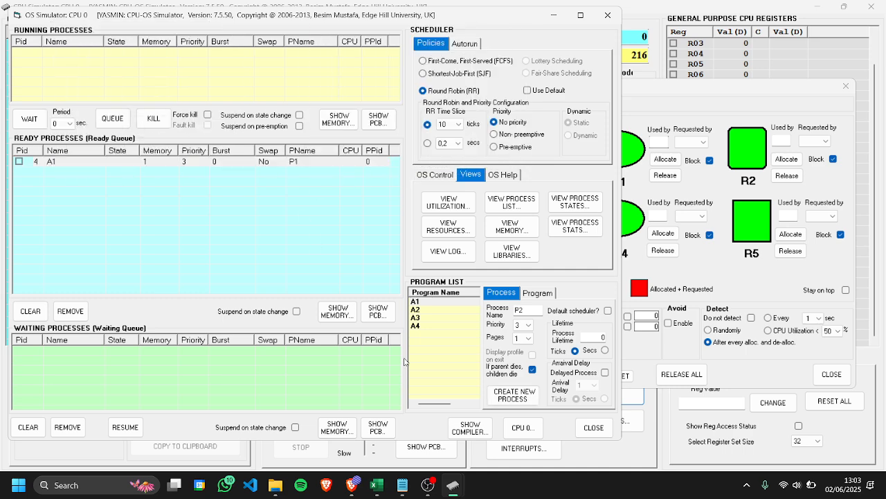
{"action": "left_click", "coordinate": [421, 309]}
{"action": "left_click", "coordinate": [502, 393]}
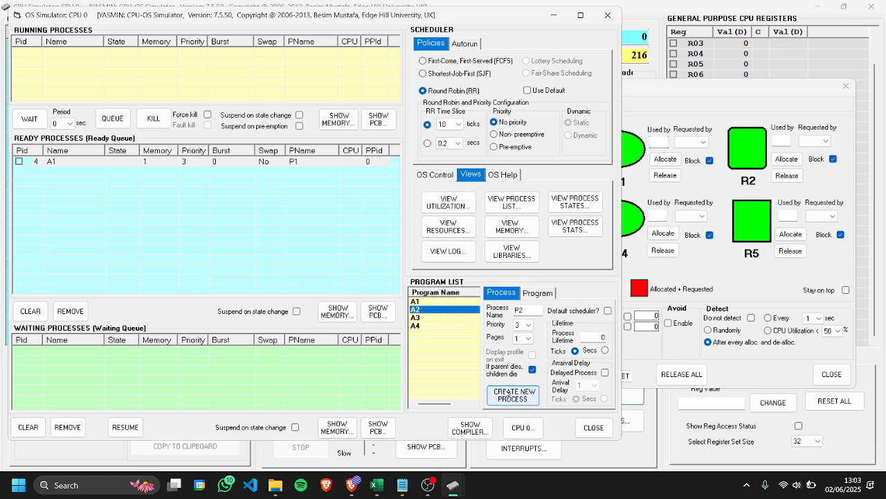
{"action": "left_click", "coordinate": [421, 317]}
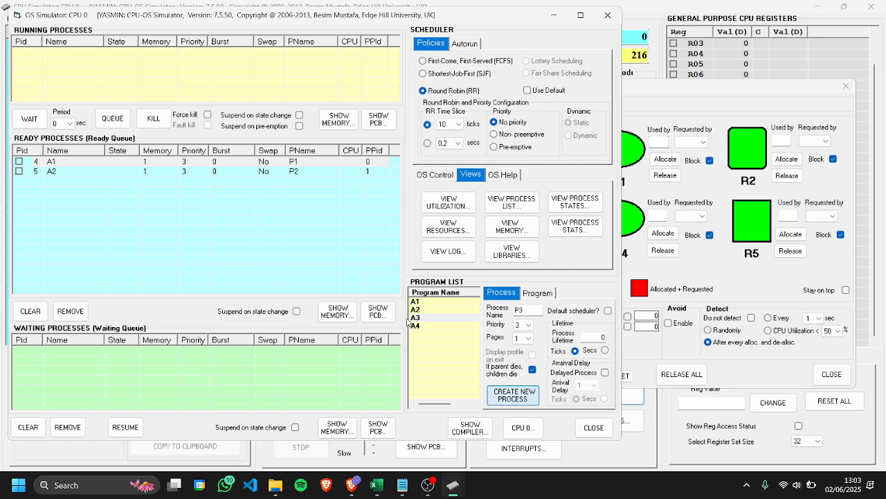
{"action": "left_click", "coordinate": [512, 396]}
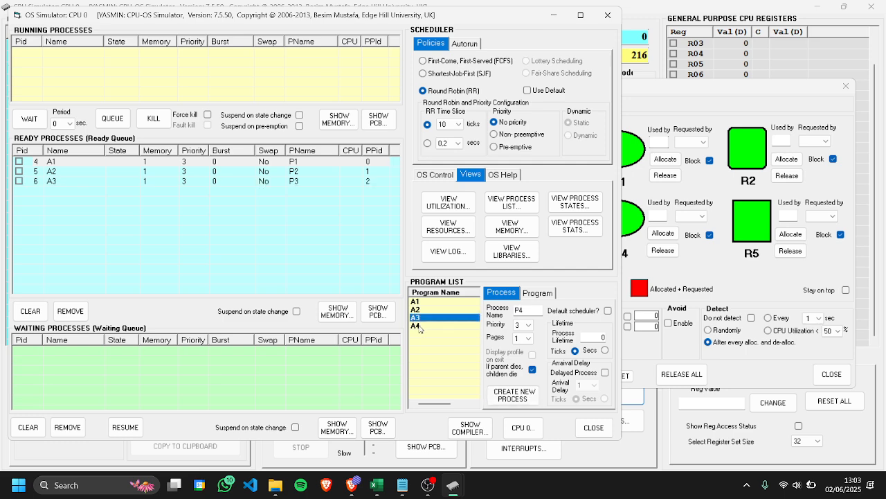
{"action": "left_click", "coordinate": [420, 325]}
{"action": "left_click", "coordinate": [513, 397]}
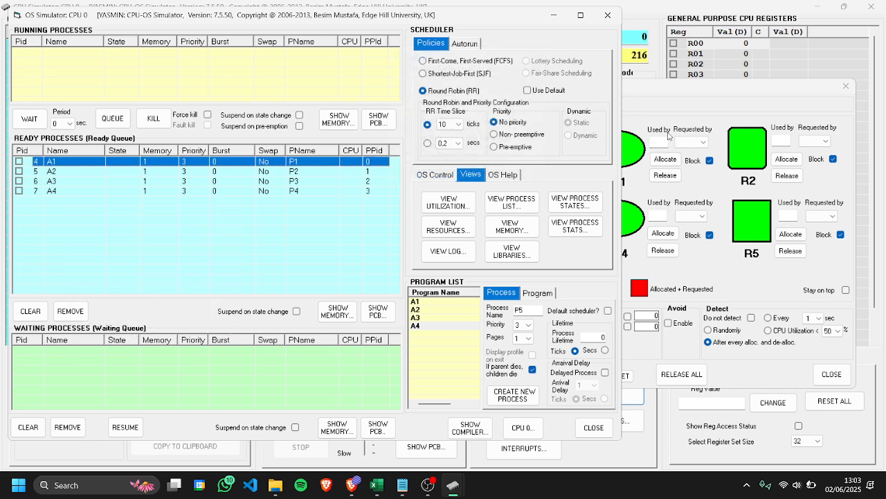
- Start the scheduler and bring the System Resources window into view beside the process queues
{"action": "left_click", "coordinate": [723, 90]}
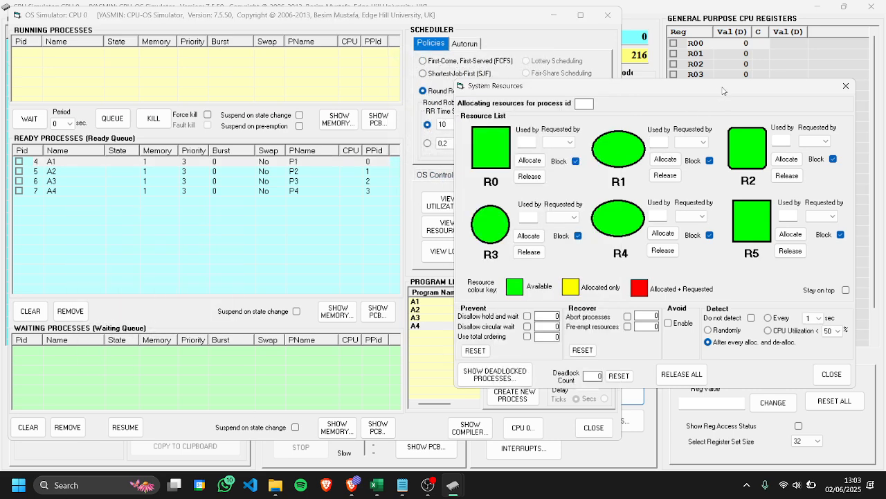
{"action": "left_click", "coordinate": [465, 17]}
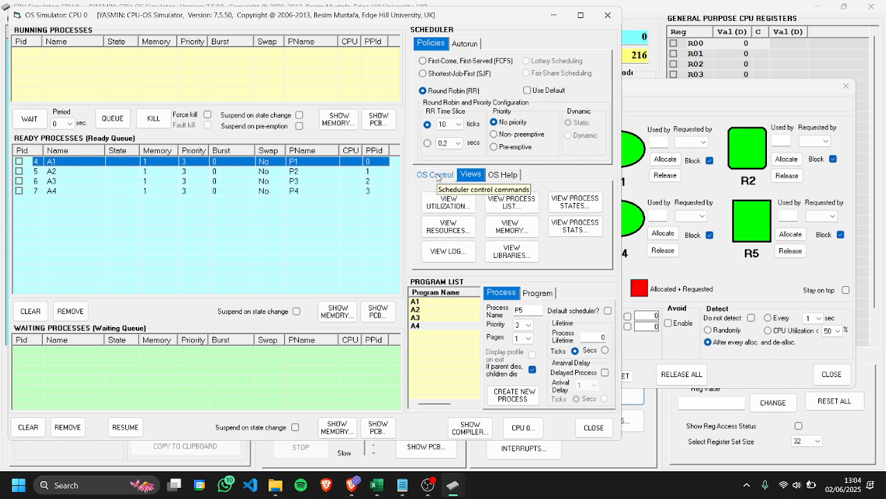
{"action": "left_click", "coordinate": [437, 175]}
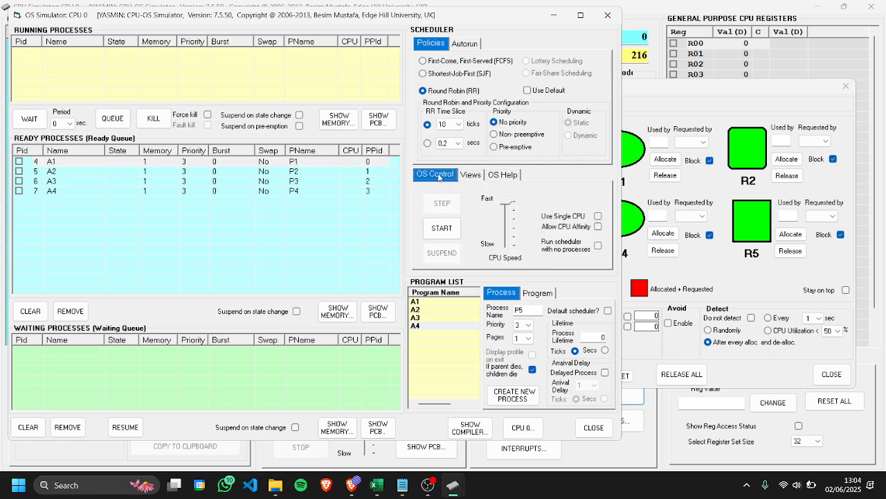
{"action": "left_click", "coordinate": [446, 234]}
{"action": "left_click", "coordinate": [670, 87]}
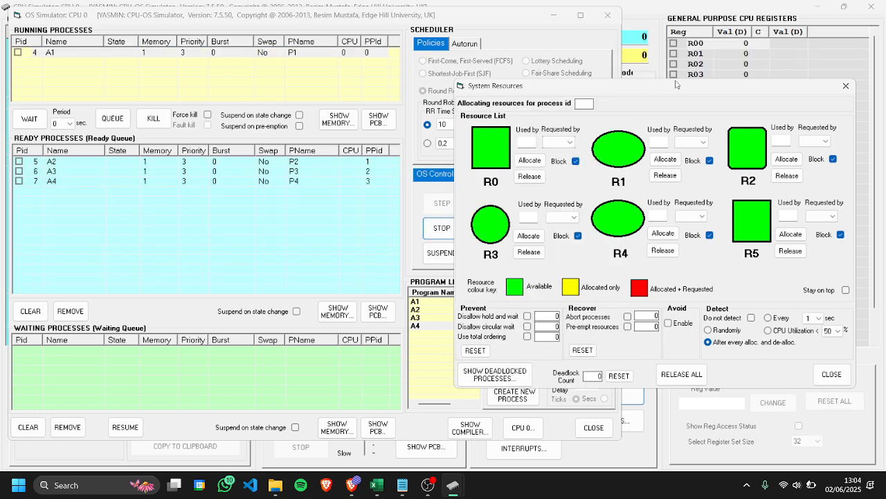
{"action": "left_click_drag", "start_coordinate": [670, 87], "coordinate": [627, 61]}
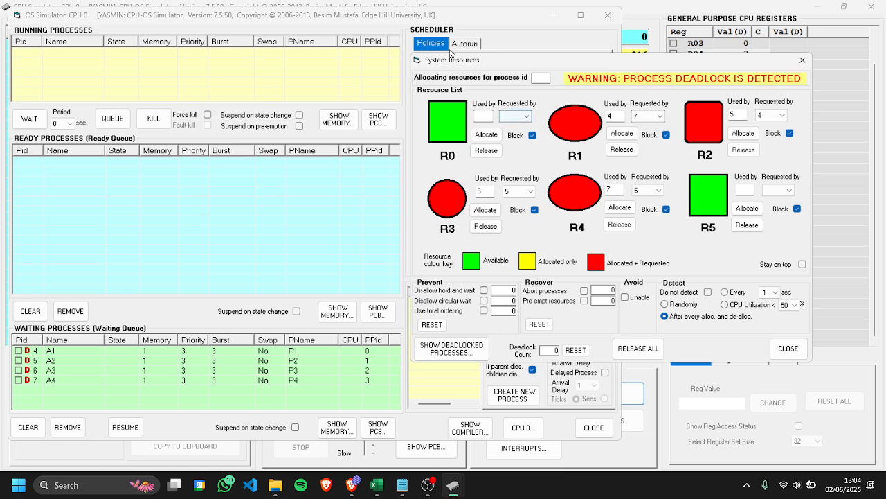
- Release resources R1, R2, R4 and R3 manually to break the deadlock
{"action": "left_click", "coordinate": [632, 151]}
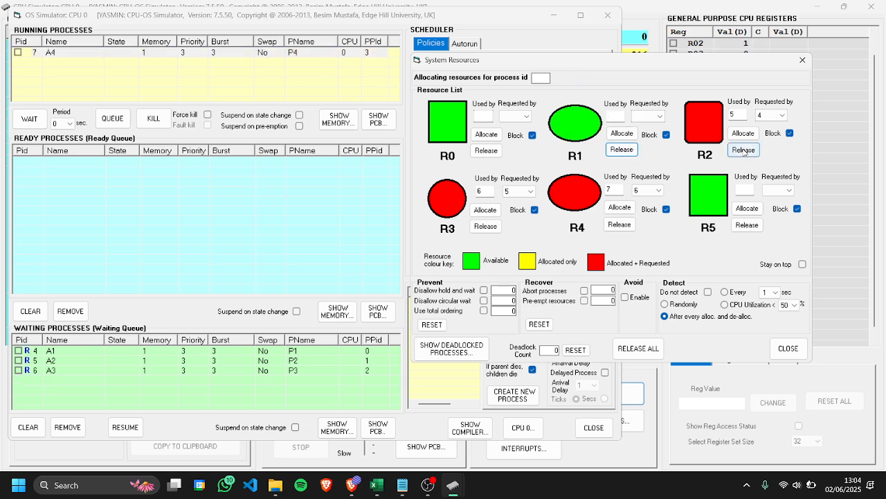
{"action": "left_click", "coordinate": [744, 151]}
{"action": "left_click", "coordinate": [619, 225]}
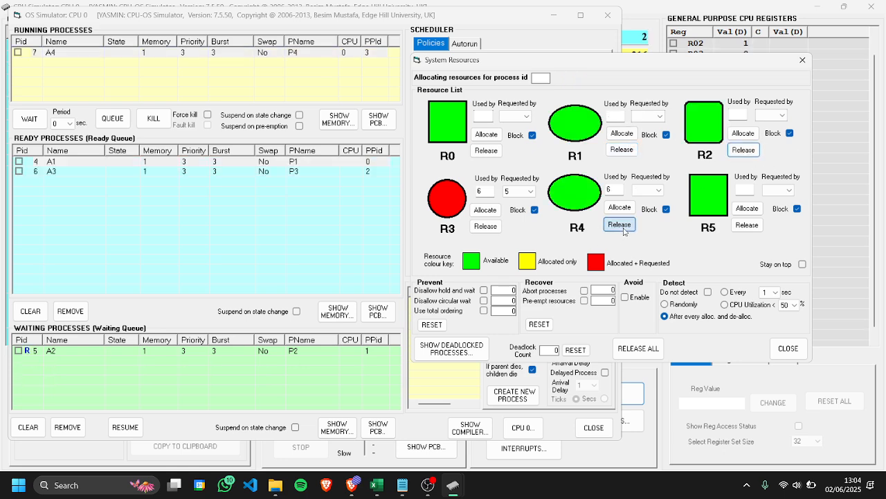
{"action": "left_click", "coordinate": [485, 225]}
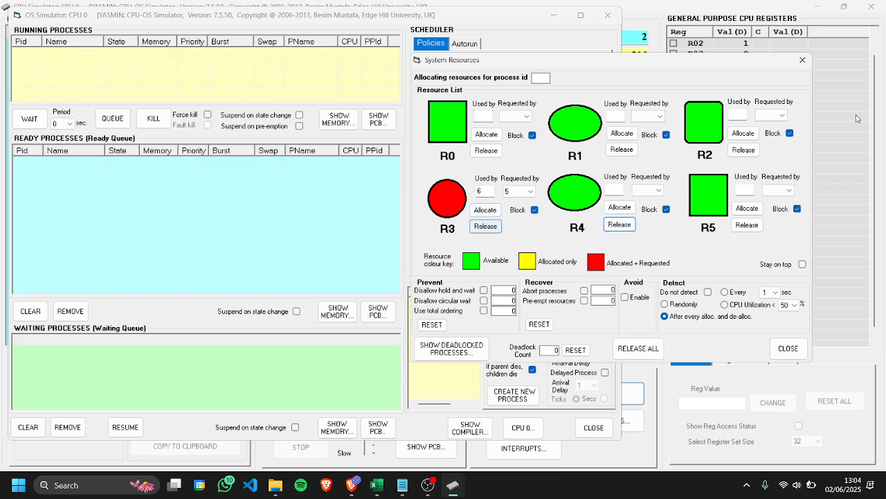
- Stop the scheduler and clear all processes from the ready queue
{"action": "left_click", "coordinate": [192, 20]}
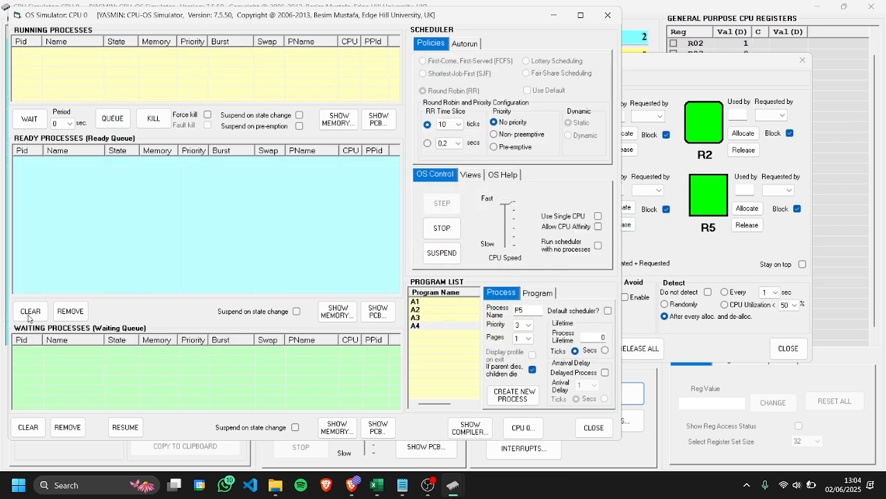
{"action": "left_click", "coordinate": [27, 312]}
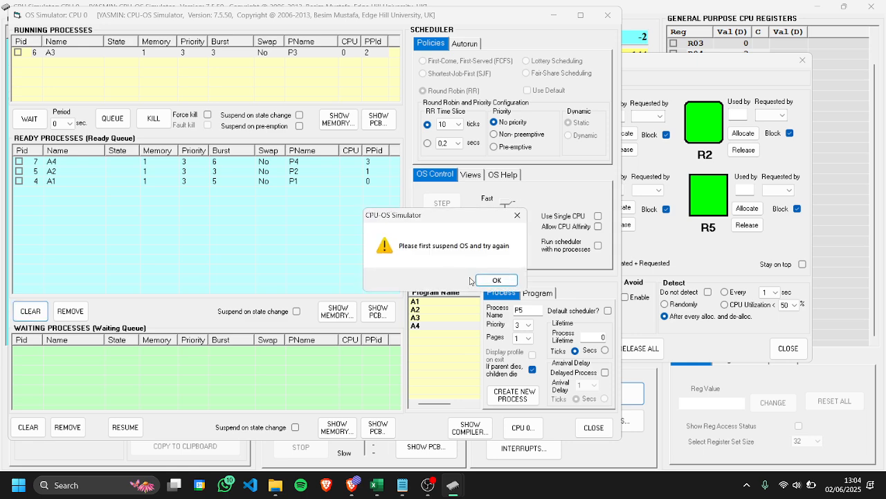
{"action": "left_click", "coordinate": [496, 280]}
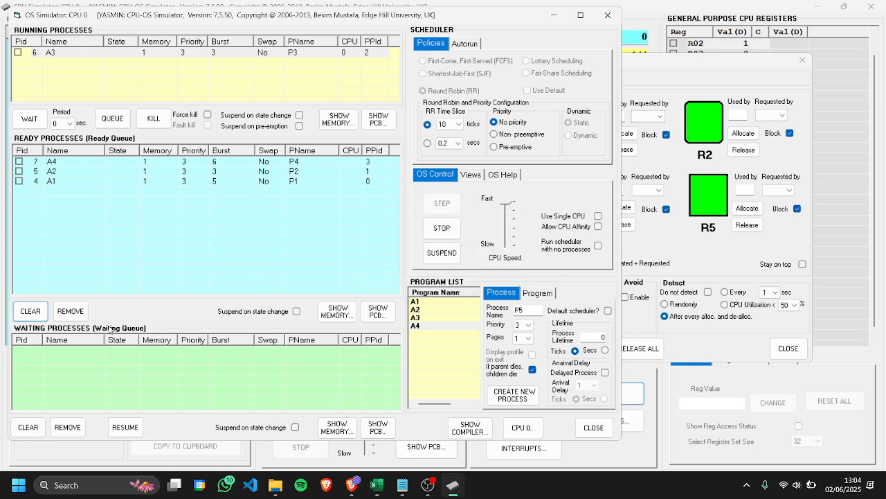
{"action": "left_click", "coordinate": [449, 229]}
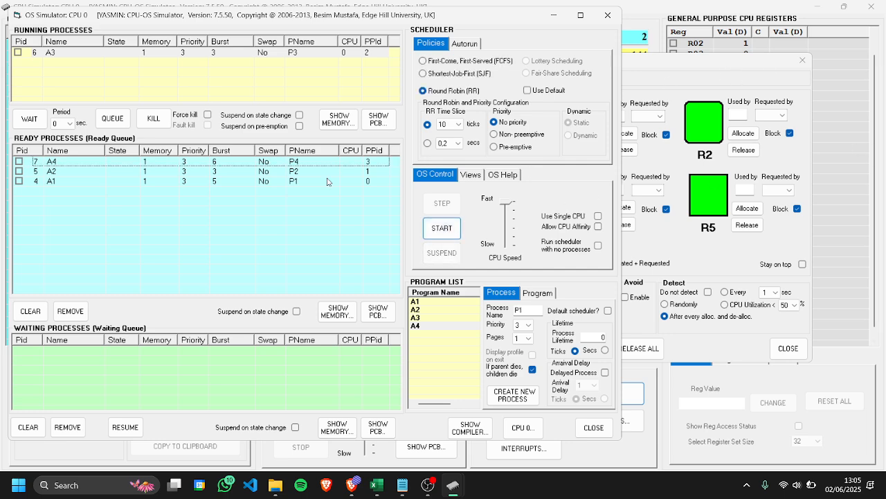
{"action": "left_click", "coordinate": [31, 315]}
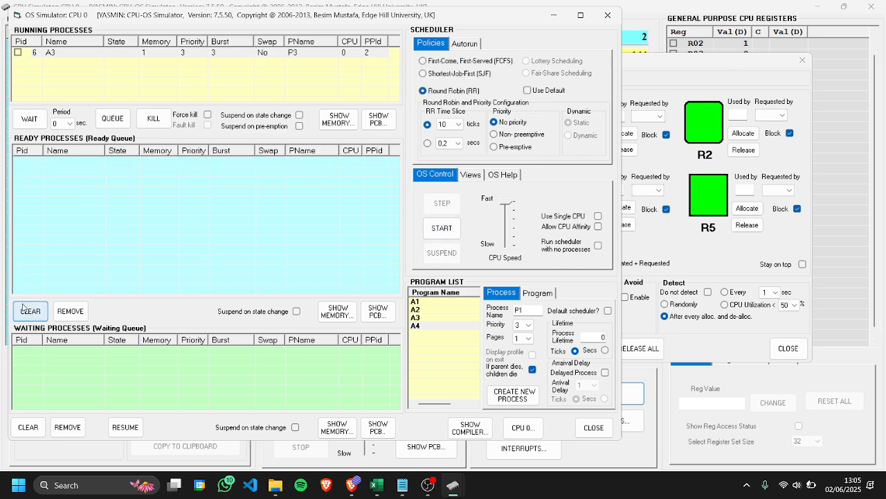
- Check the System Resources window, and create a fresh process again from each of the programs A1 to A4
{"action": "left_click", "coordinate": [688, 71]}
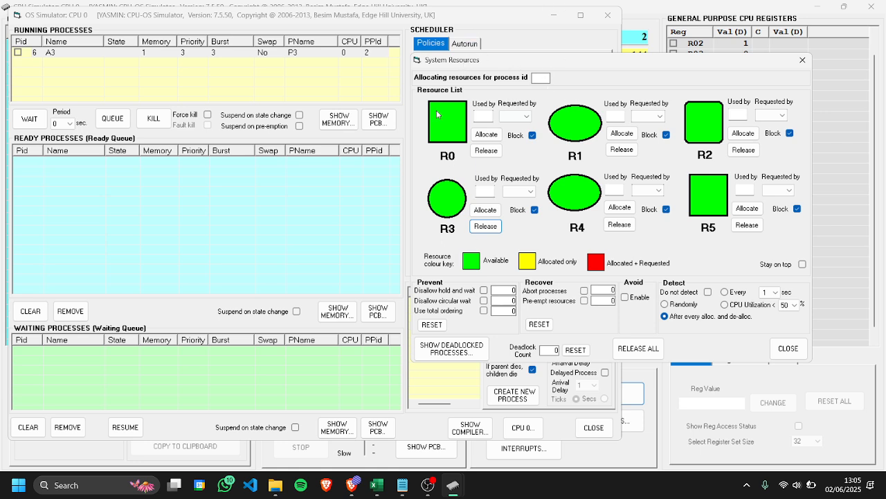
{"action": "left_click", "coordinate": [468, 25]}
{"action": "left_click", "coordinate": [454, 301]}
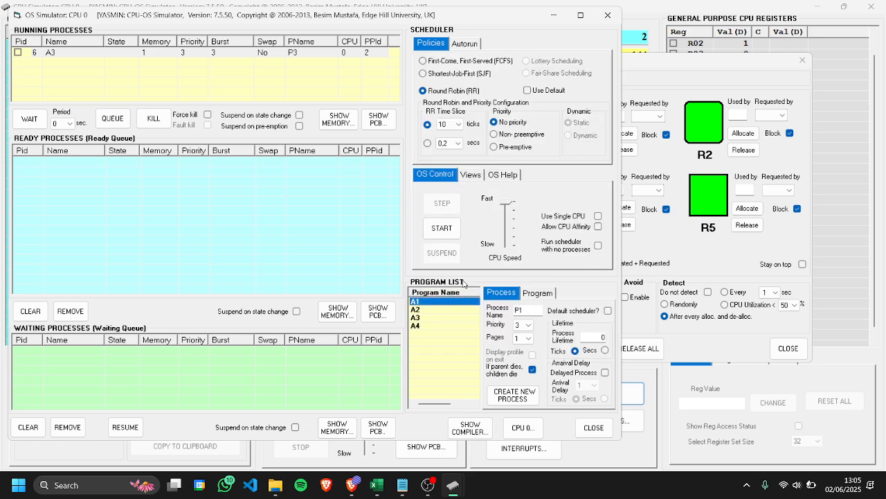
{"action": "left_click", "coordinate": [513, 395]}
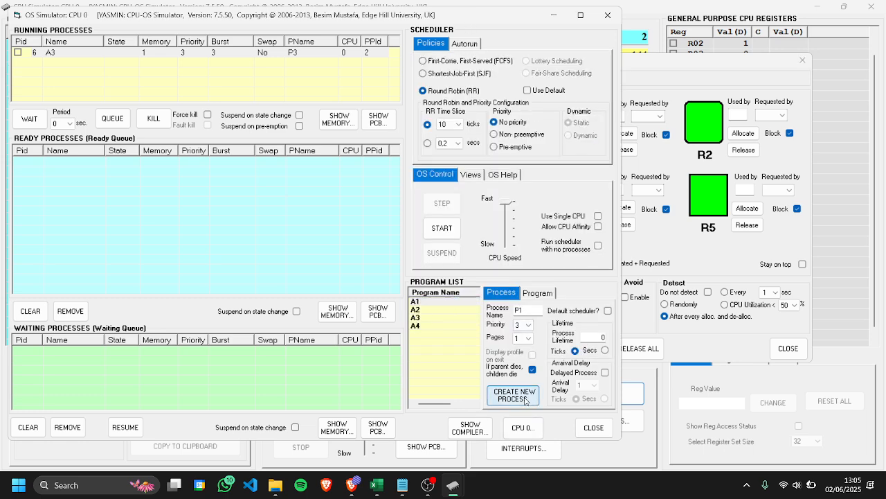
{"action": "left_click", "coordinate": [437, 309]}
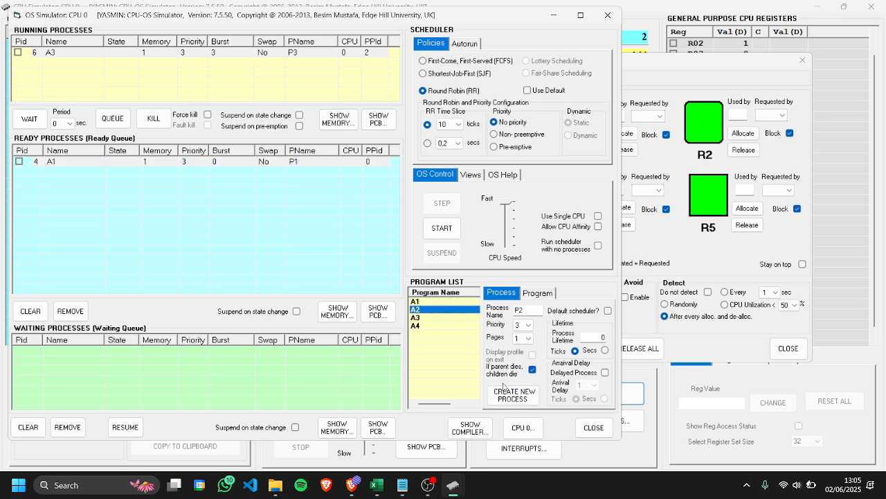
{"action": "left_click", "coordinate": [505, 390]}
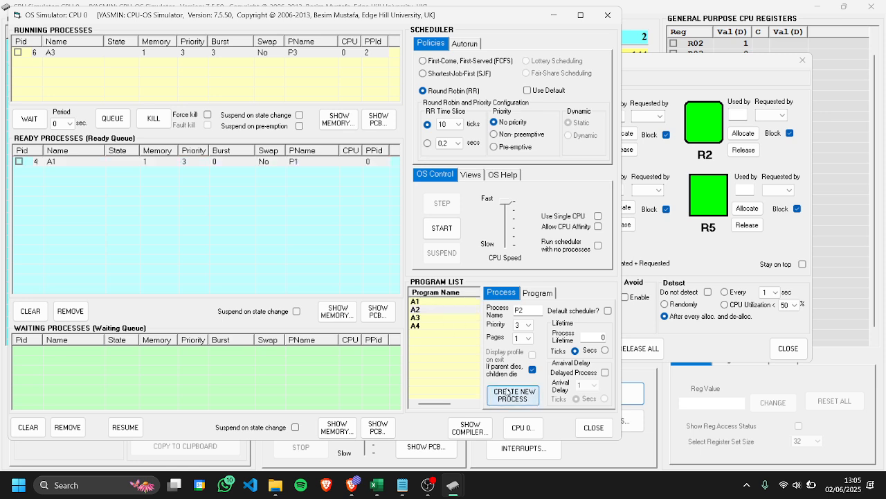
{"action": "left_click", "coordinate": [425, 317]}
{"action": "left_click", "coordinate": [520, 393]}
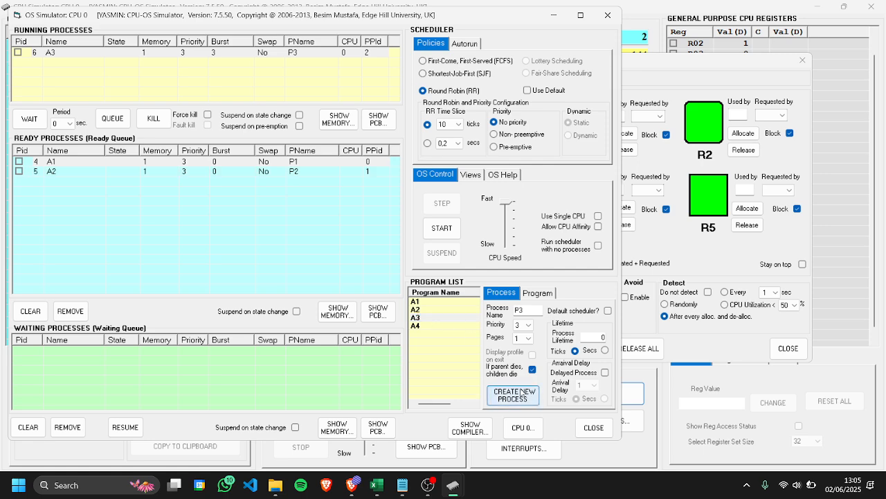
{"action": "left_click", "coordinate": [441, 326]}
{"action": "left_click", "coordinate": [515, 393]}
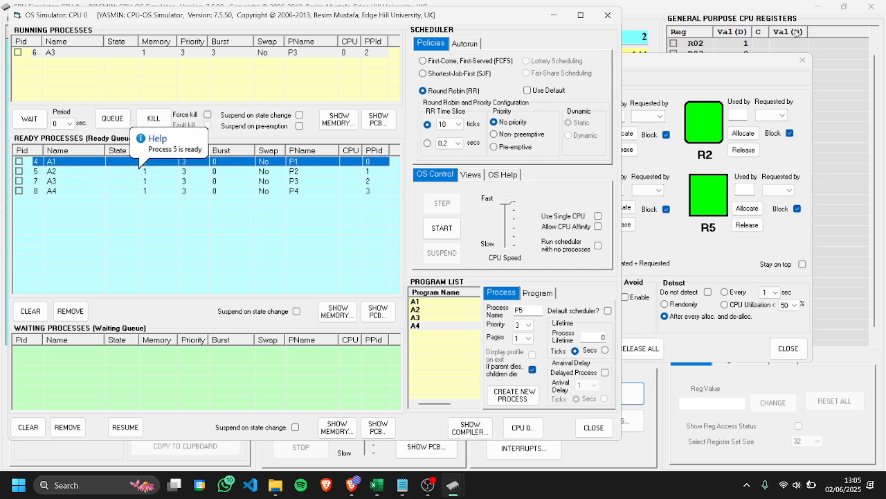
- Enable the "Disallow hold and wait" deadlock prevention option in the System Resources window
{"action": "left_click", "coordinate": [704, 66]}
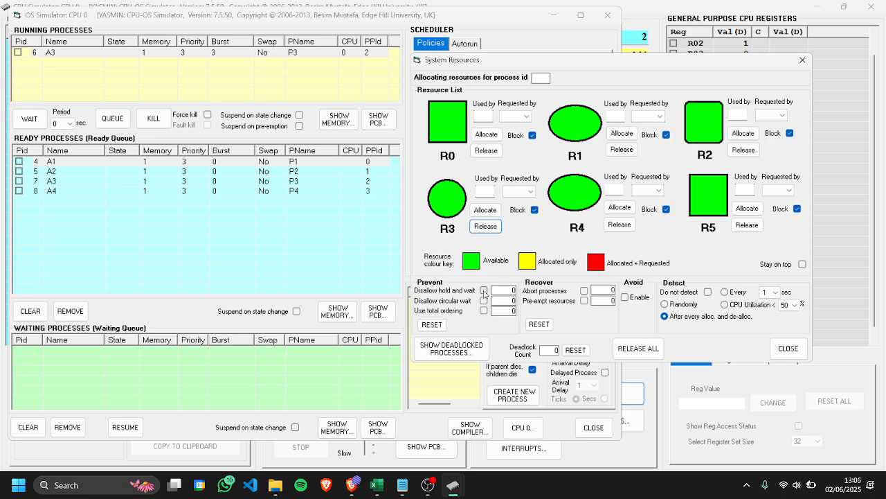
{"action": "left_click", "coordinate": [483, 291]}
{"action": "left_click", "coordinate": [390, 10]}
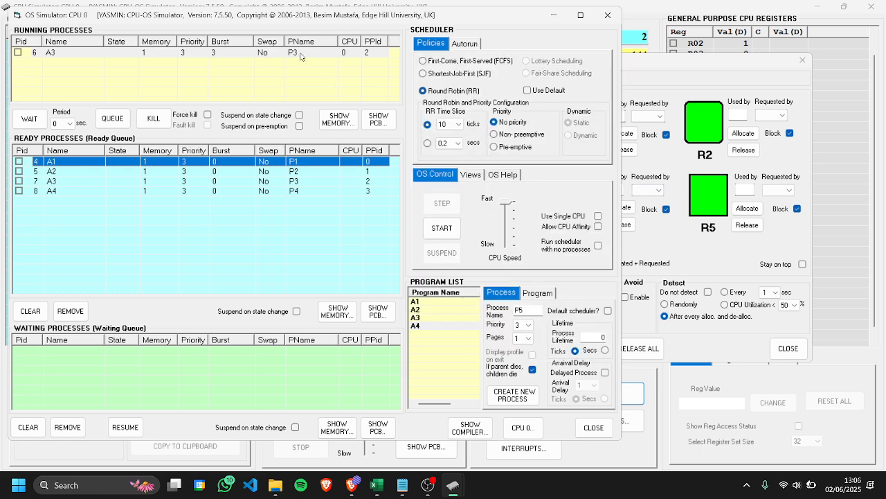
- Start the scheduler and place the System Resources window beside the process queues to watch the resource allocations
{"action": "left_click", "coordinate": [447, 229]}
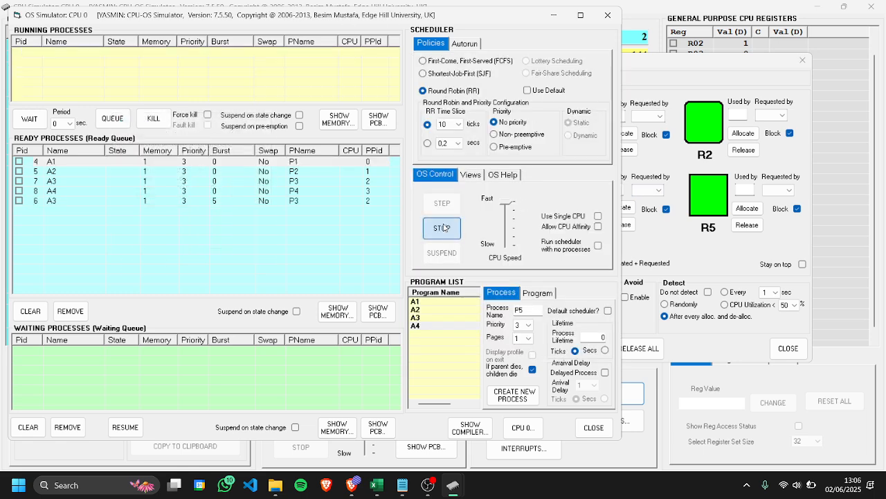
{"action": "left_click", "coordinate": [680, 68]}
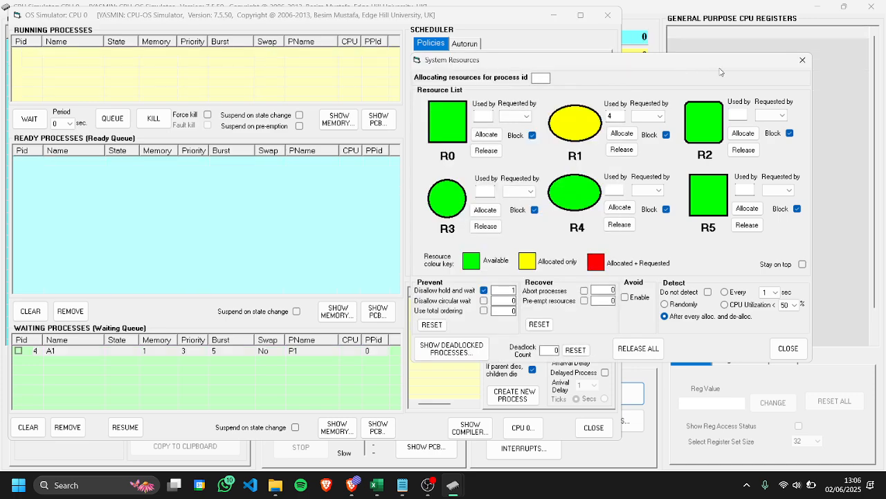
{"action": "mouse_move", "coordinate": [720, 69]}
{"action": "left_mouse_down"}
{"action": "mouse_move", "coordinate": [691, 68]}
{"action": "mouse_move", "coordinate": [716, 68]}
{"action": "mouse_move", "coordinate": [705, 65]}
{"action": "left_mouse_up"}
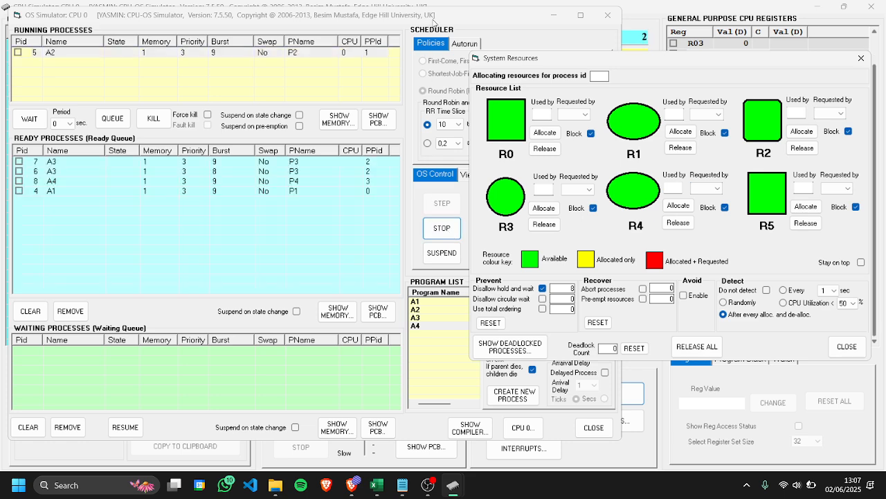
- Stop the scheduler and clear all processes from the ready queue
{"action": "left_click", "coordinate": [453, 228]}
{"action": "left_click", "coordinate": [453, 229]}
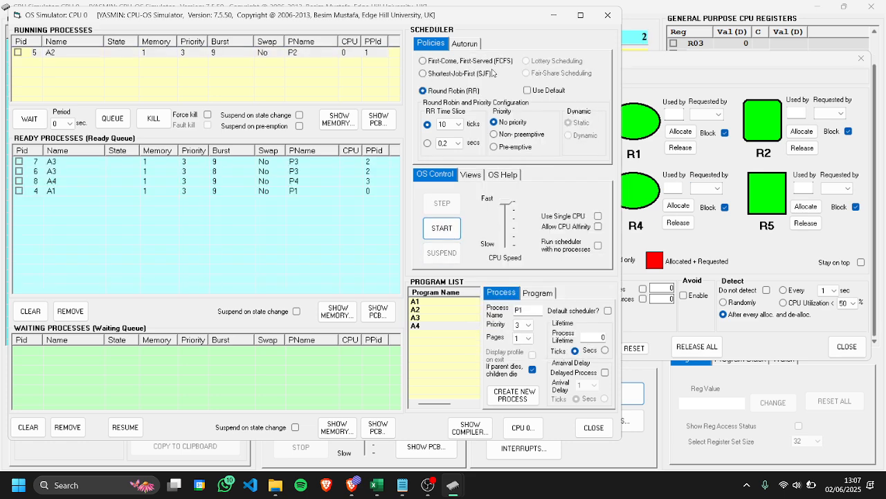
{"action": "left_click", "coordinate": [720, 61]}
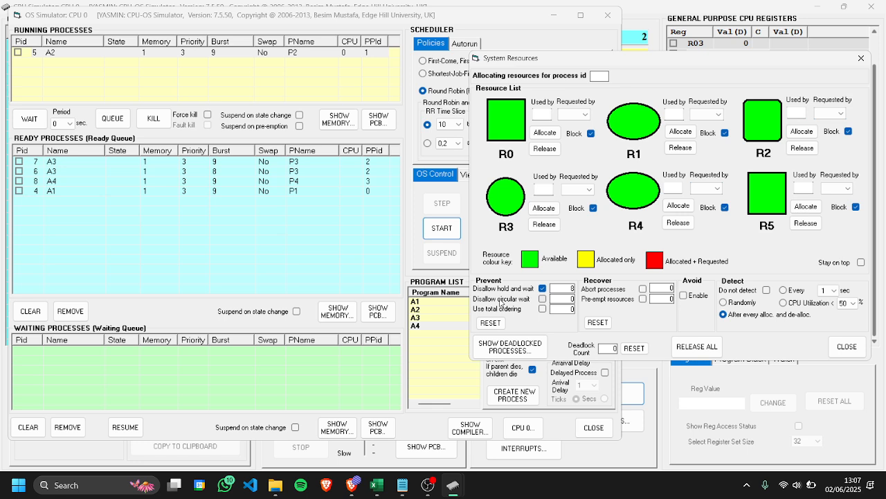
{"action": "left_click", "coordinate": [181, 306]}
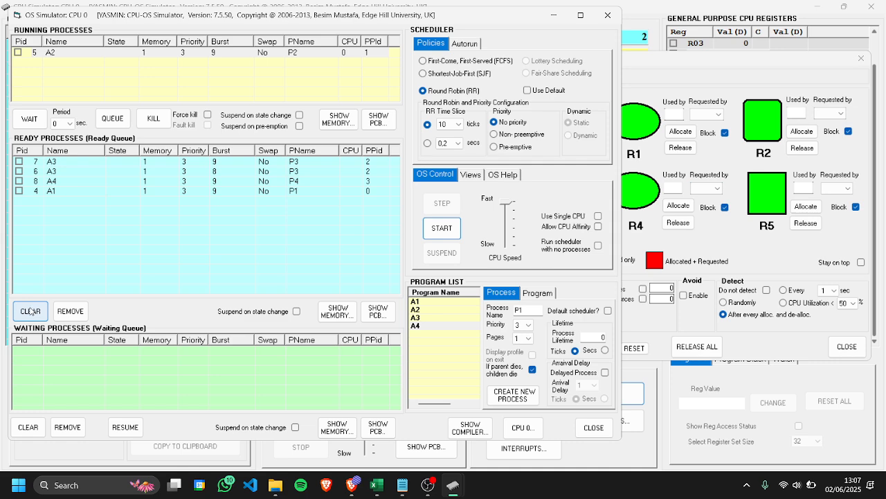
{"action": "left_click", "coordinate": [30, 311]}
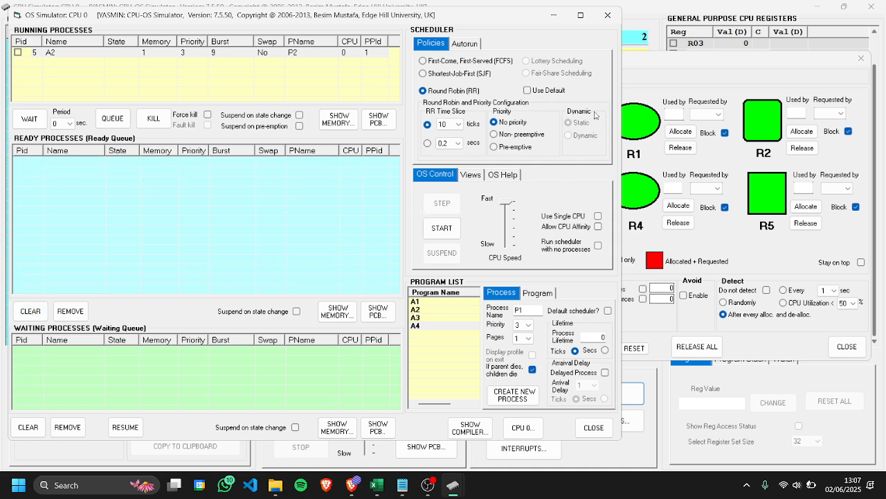
- Create a new process from each of the programs A1, A2, A3 and A4
{"action": "left_click", "coordinate": [448, 302]}
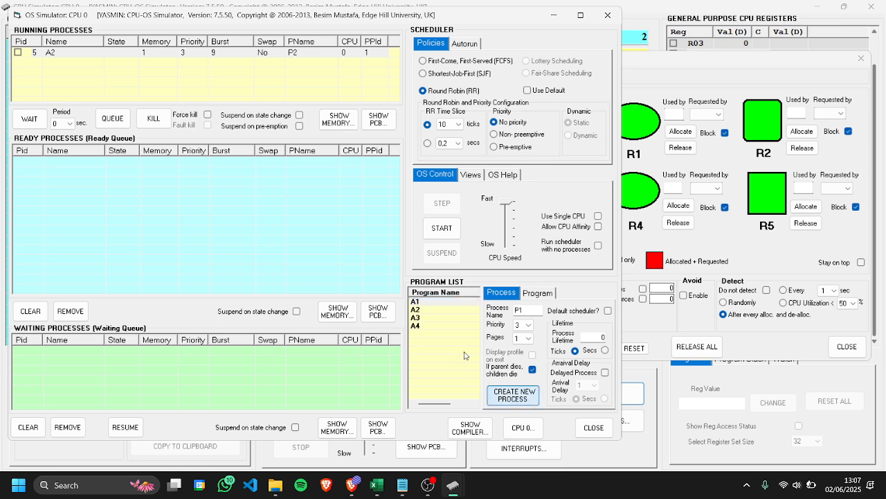
{"action": "key", "text": "Return"}
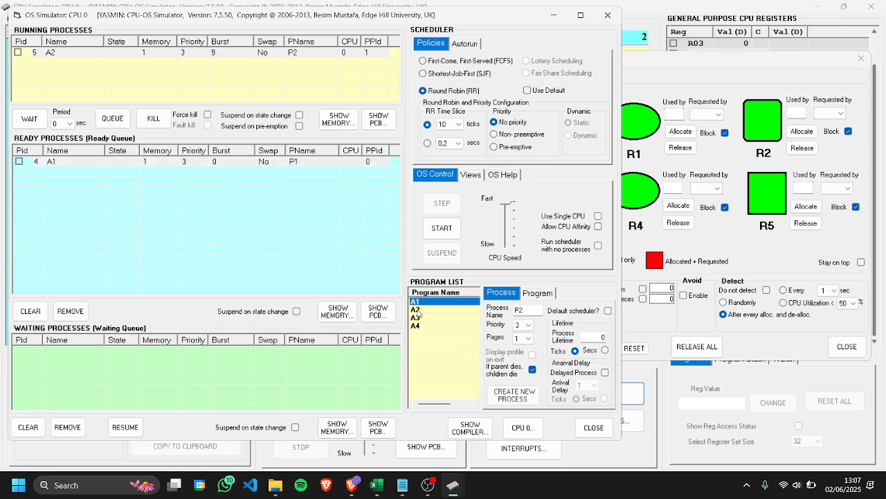
{"action": "left_click", "coordinate": [416, 310]}
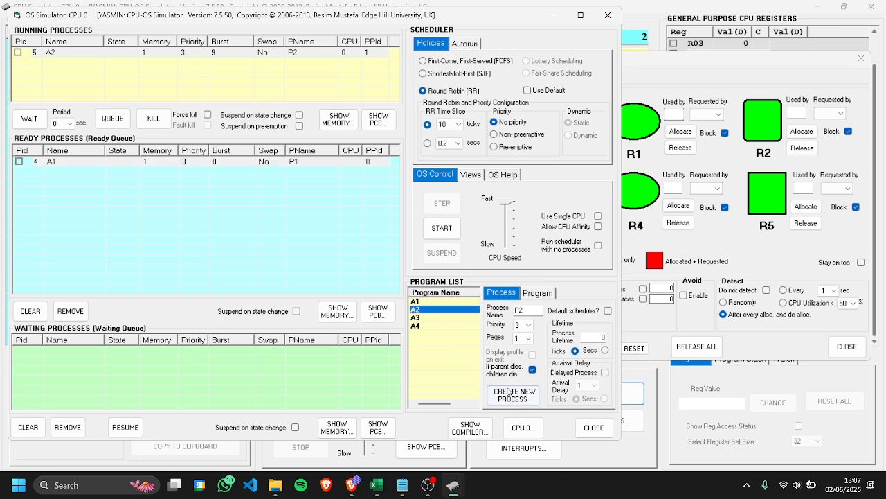
{"action": "key", "text": "Return"}
{"action": "left_click", "coordinate": [419, 318]}
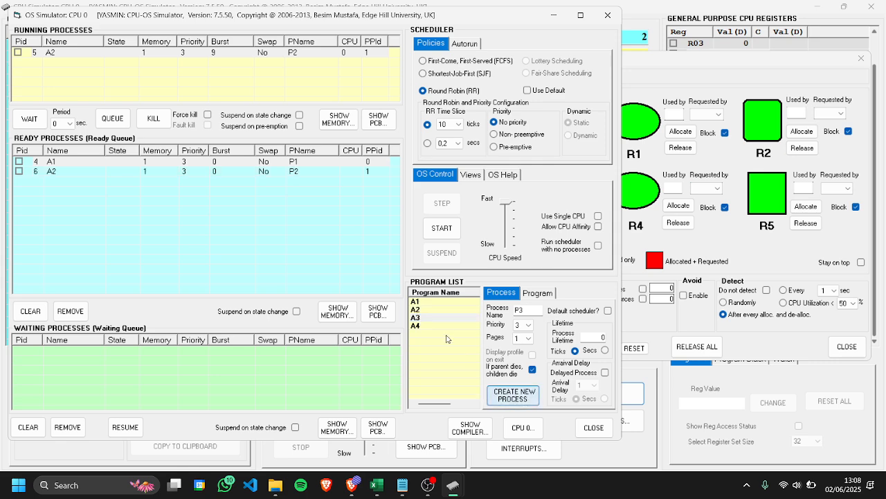
{"action": "key", "text": "Return"}
{"action": "left_click", "coordinate": [425, 327]}
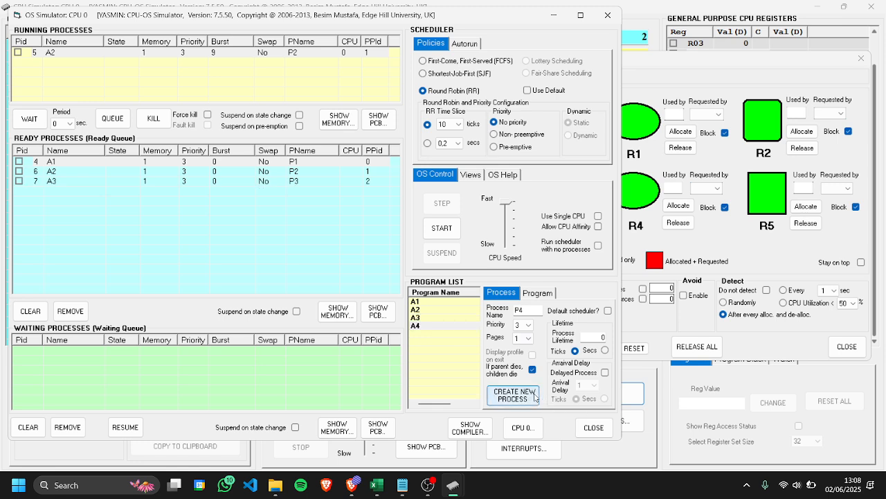
{"action": "left_click", "coordinate": [534, 399]}
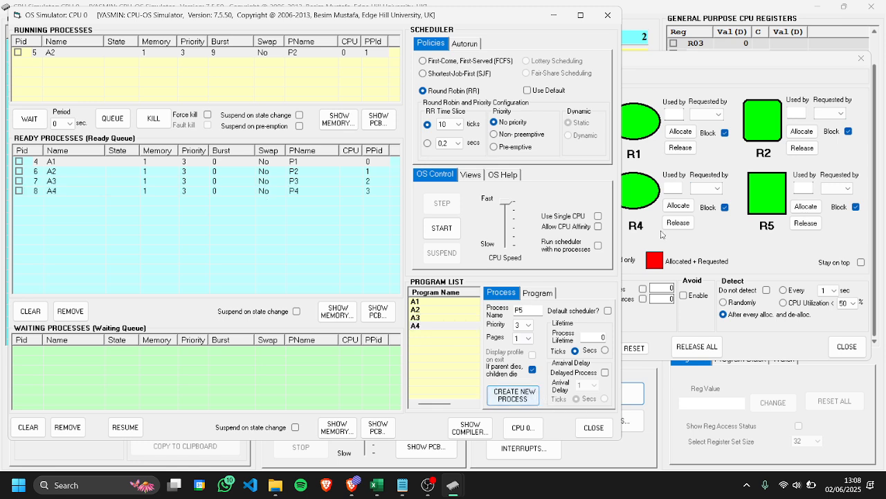
- Switch the deadlock prevention from "Disallow hold and wait" to "Disallow circular wait"
{"action": "left_click", "coordinate": [676, 64]}
{"action": "left_click_drag", "start_coordinate": [675, 64], "coordinate": [606, 77]}
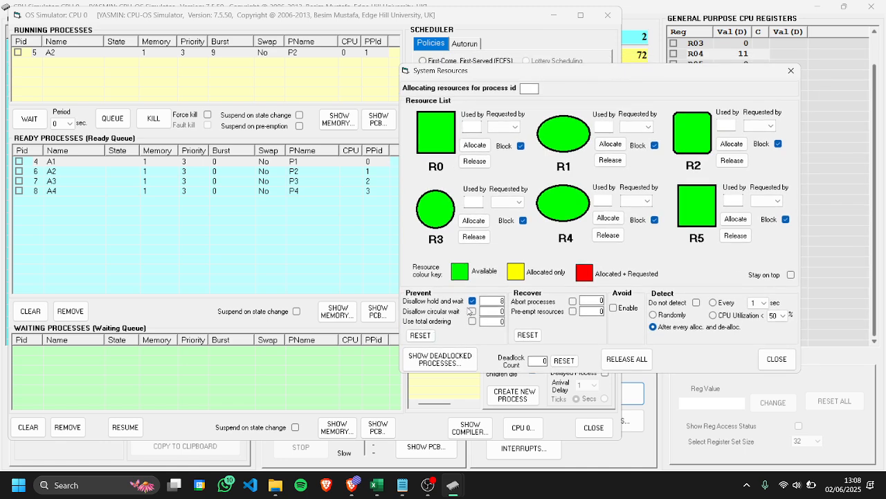
{"action": "left_click", "coordinate": [473, 310]}
{"action": "left_click", "coordinate": [472, 301]}
- Run the scheduler with circular wait disallowed and show the System Resources window beside the process queues
{"action": "left_click", "coordinate": [493, 54]}
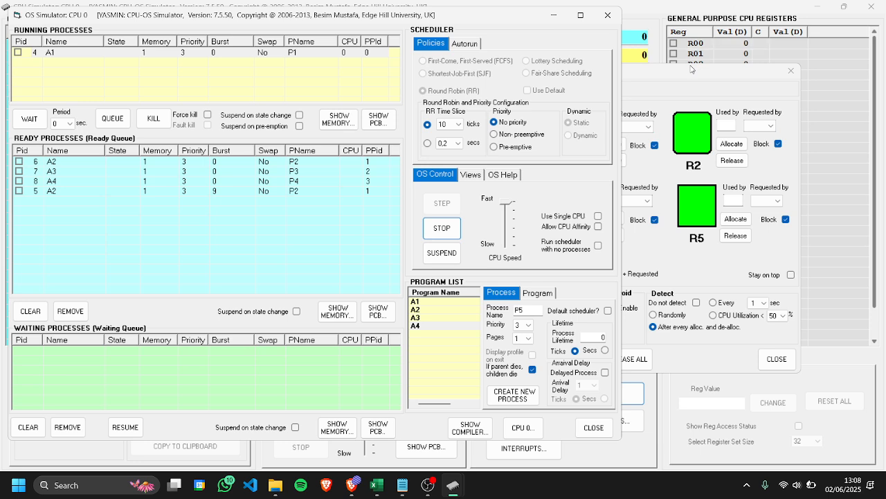
{"action": "left_click", "coordinate": [688, 75]}
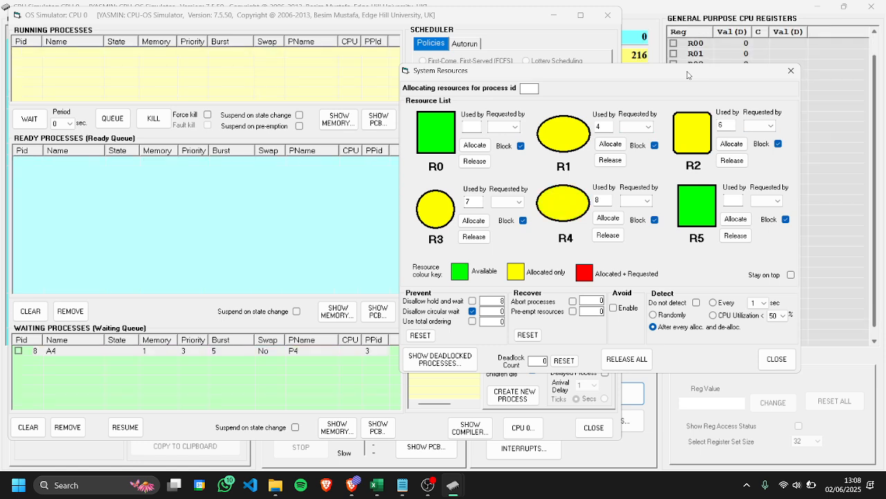
{"action": "left_click_drag", "start_coordinate": [688, 74], "coordinate": [737, 77]}
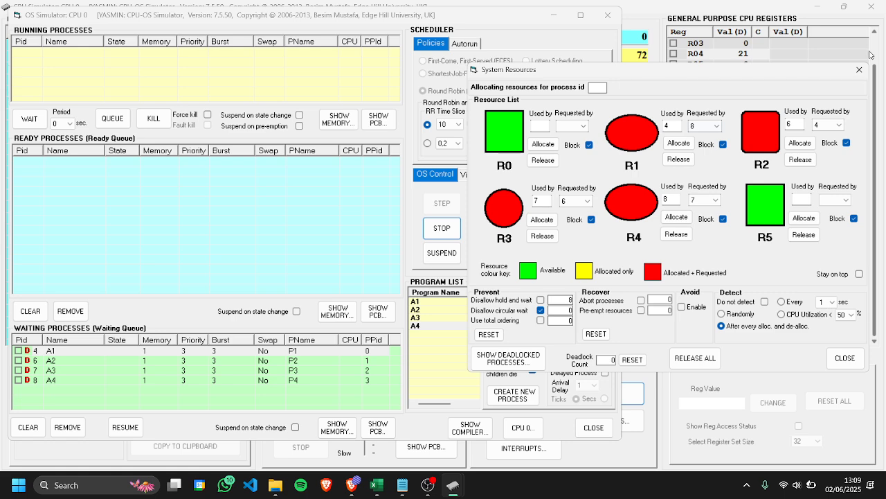
- Stop the scheduler and disable the "Disallow circular wait" prevention option
{"action": "left_click", "coordinate": [439, 230]}
{"action": "left_click", "coordinate": [702, 72]}
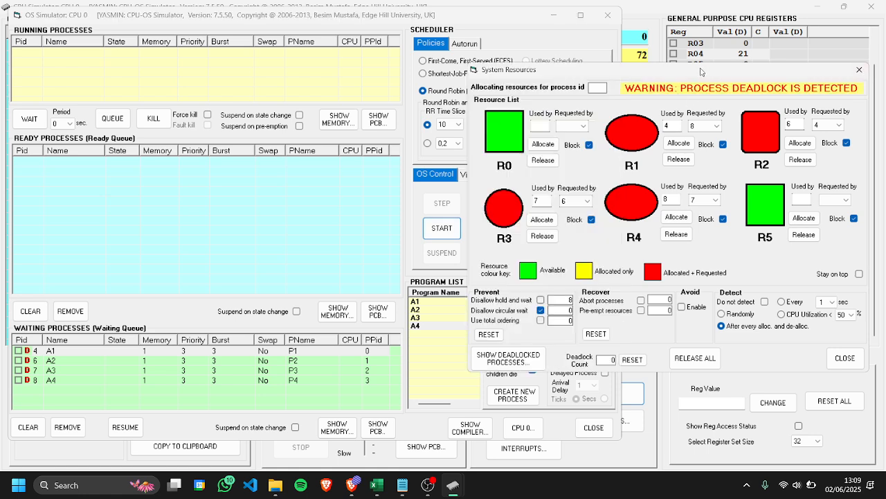
{"action": "left_click", "coordinate": [540, 311]}
{"action": "left_click", "coordinate": [541, 310]}
- Release resources R3, R1, R4 and R2 manually to free the deadlocked processes
{"action": "left_click", "coordinate": [543, 236]}
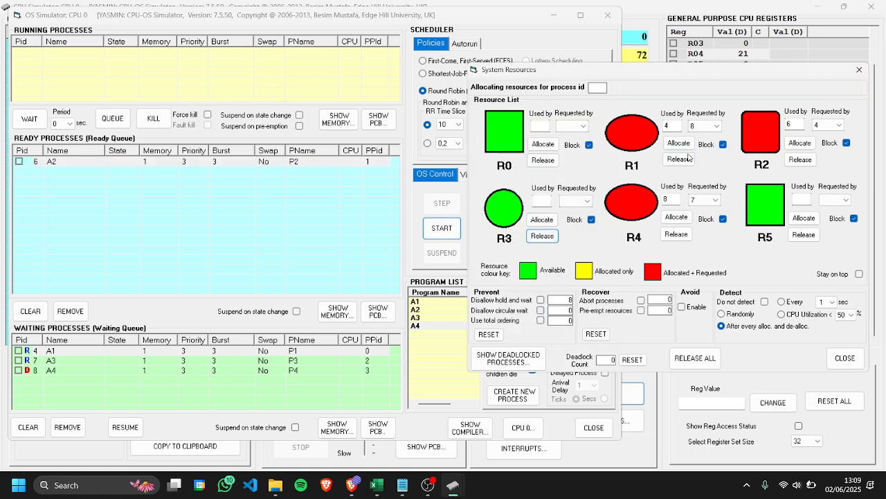
{"action": "left_click", "coordinate": [679, 159]}
{"action": "left_click", "coordinate": [676, 234]}
{"action": "left_click", "coordinate": [800, 160]}
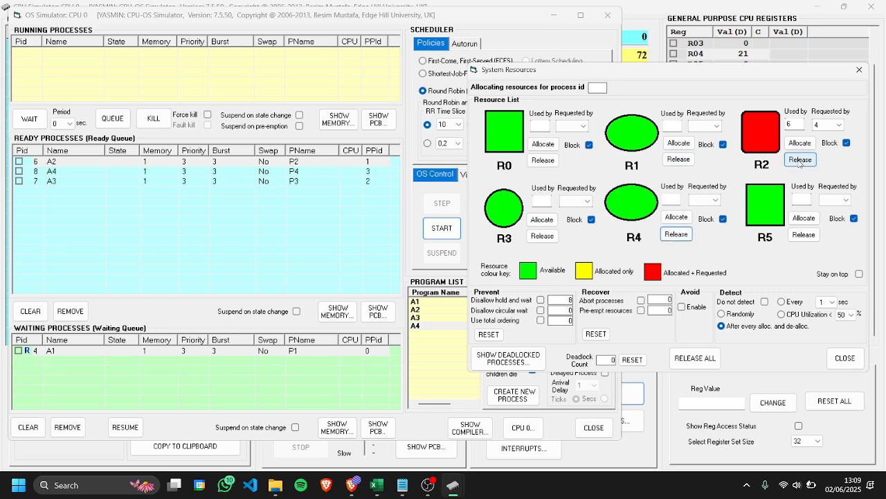
- Clear all processes from the ready queue and enable the "Use total ordering" prevention option
{"action": "left_click", "coordinate": [140, 268]}
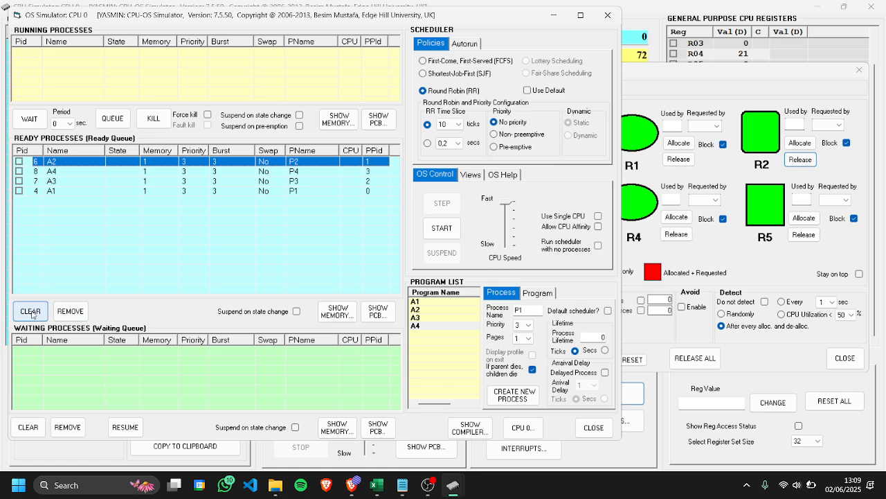
{"action": "left_click", "coordinate": [31, 313]}
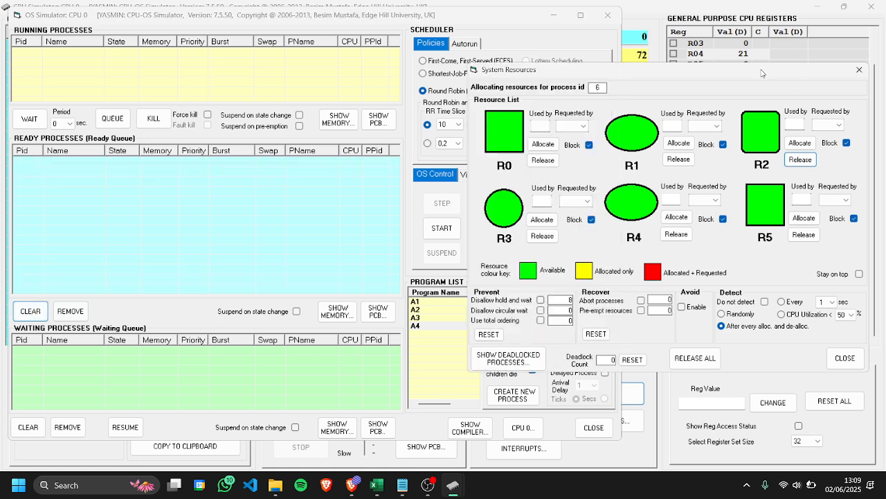
{"action": "left_click", "coordinate": [541, 320]}
{"action": "left_click", "coordinate": [281, 31]}
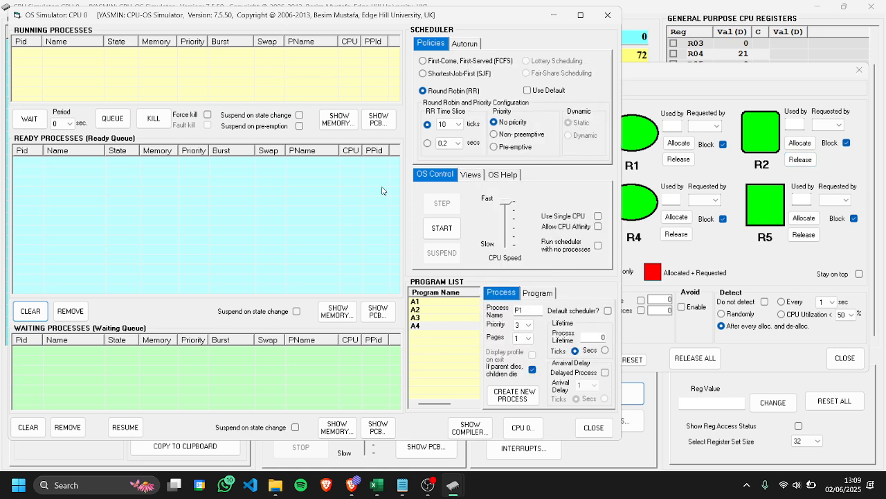
- Create one fresh process from each of the programs A1 to A4 for the total ordering run
{"action": "left_click", "coordinate": [423, 302]}
{"action": "left_click", "coordinate": [510, 394]}
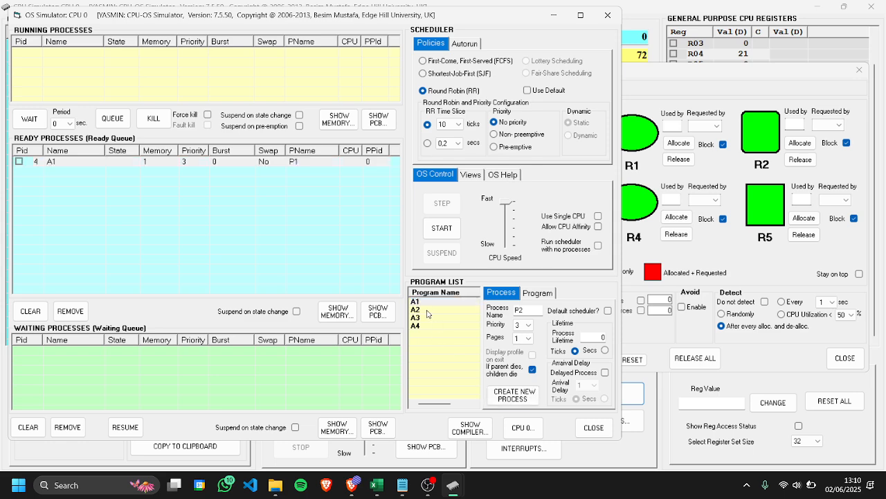
{"action": "left_click", "coordinate": [428, 311]}
{"action": "key", "text": "Return"}
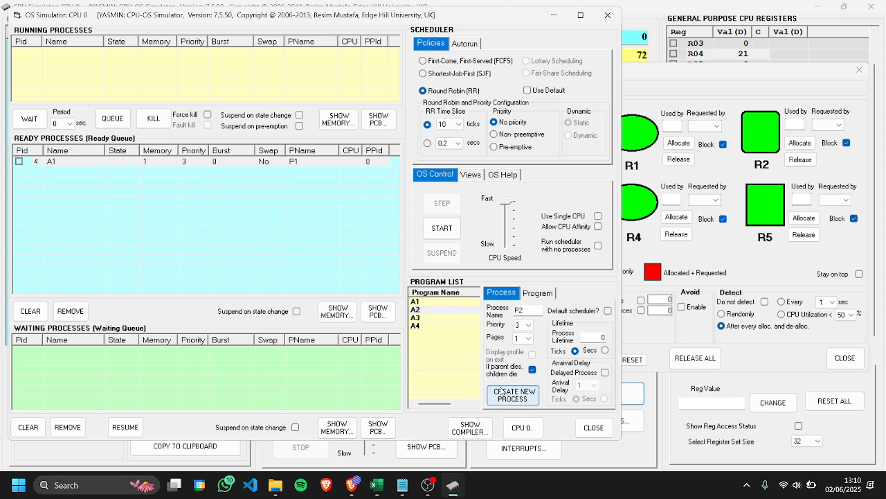
{"action": "left_click", "coordinate": [434, 318]}
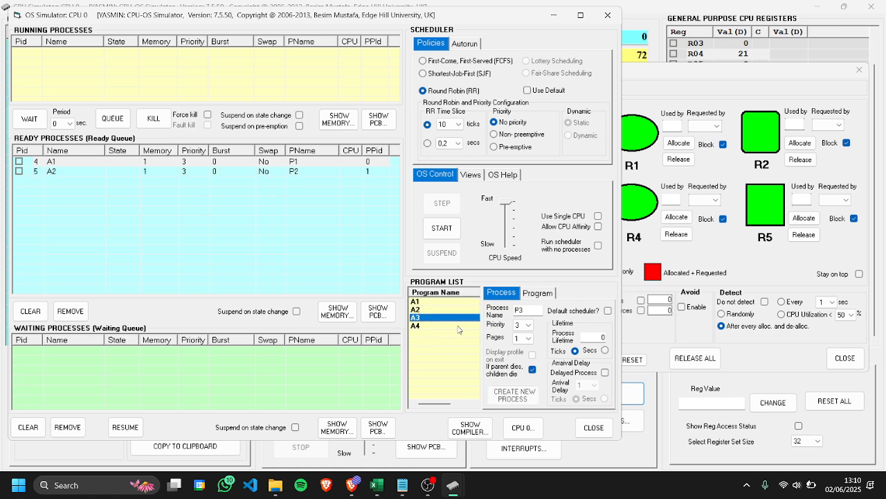
{"action": "left_click", "coordinate": [507, 395]}
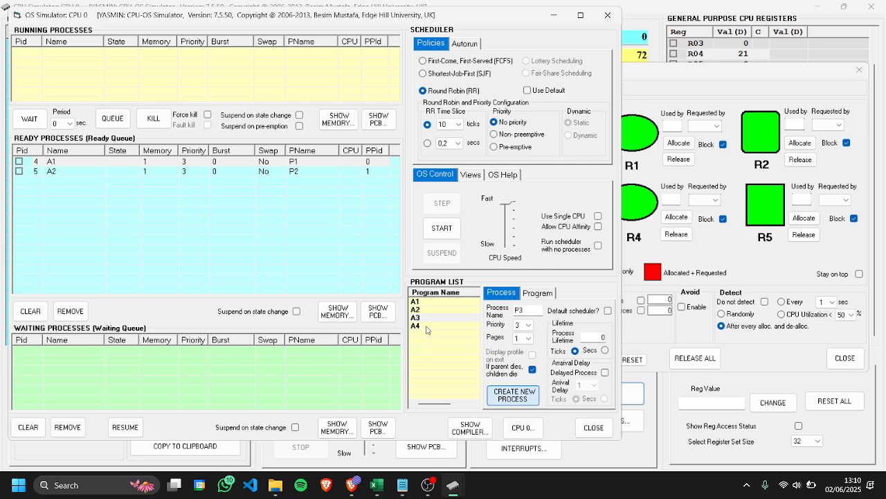
{"action": "left_click", "coordinate": [427, 327]}
{"action": "left_click", "coordinate": [513, 396]}
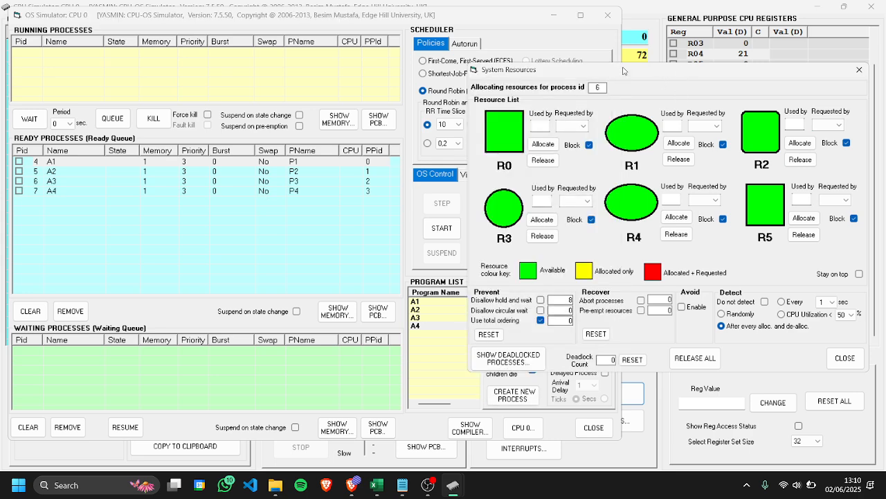
- Start the scheduler with total ordering enabled and arrange the System Resources window beside the process queues
{"action": "left_click_drag", "start_coordinate": [629, 74], "coordinate": [580, 47]}
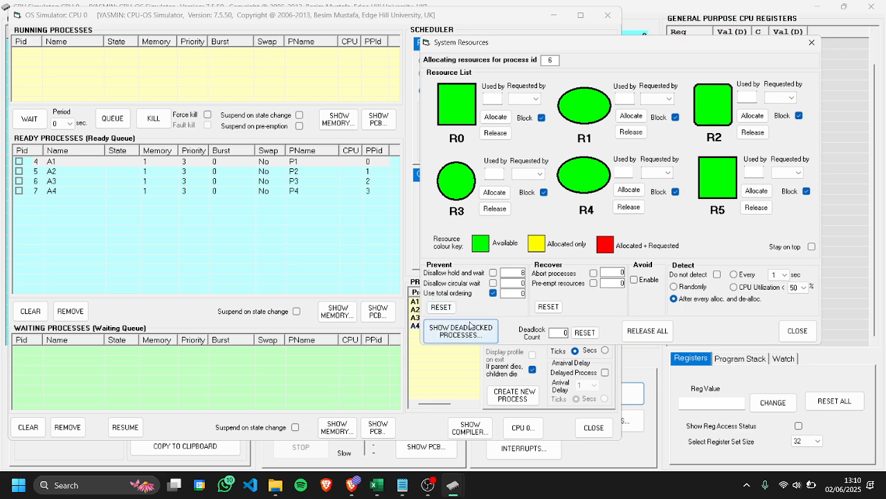
{"action": "left_click", "coordinate": [315, 19]}
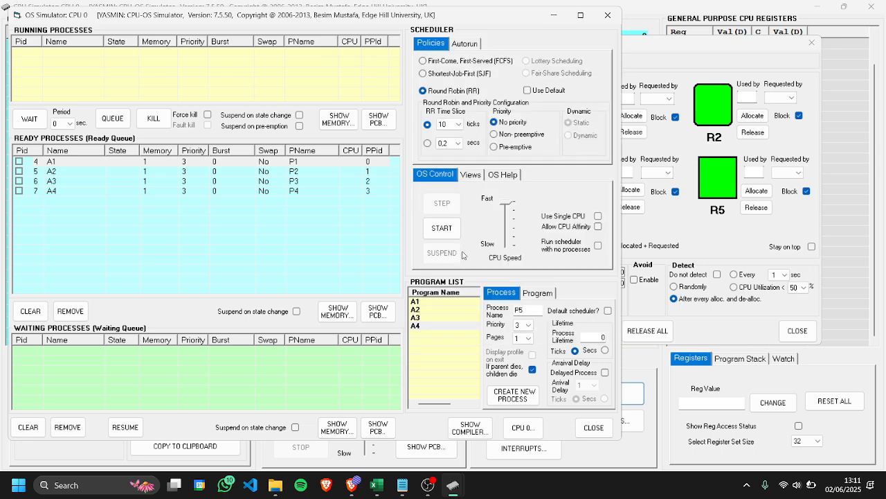
{"action": "left_click", "coordinate": [434, 228]}
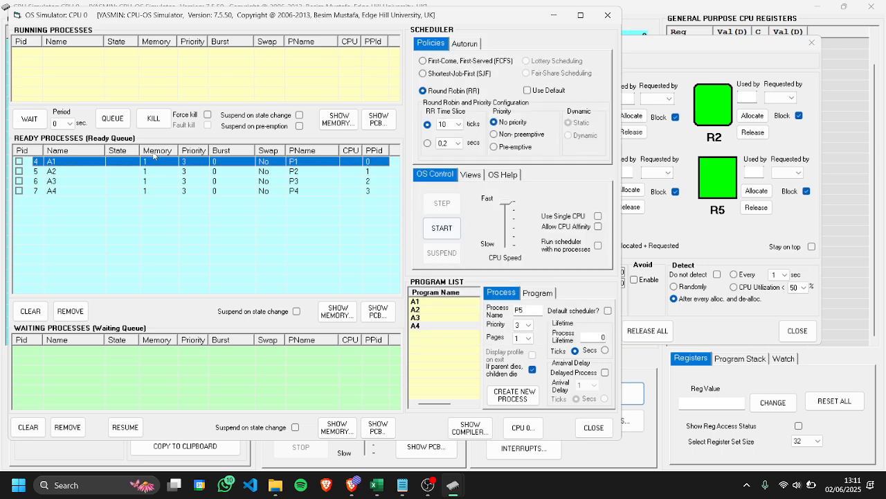
{"action": "left_click", "coordinate": [682, 47]}
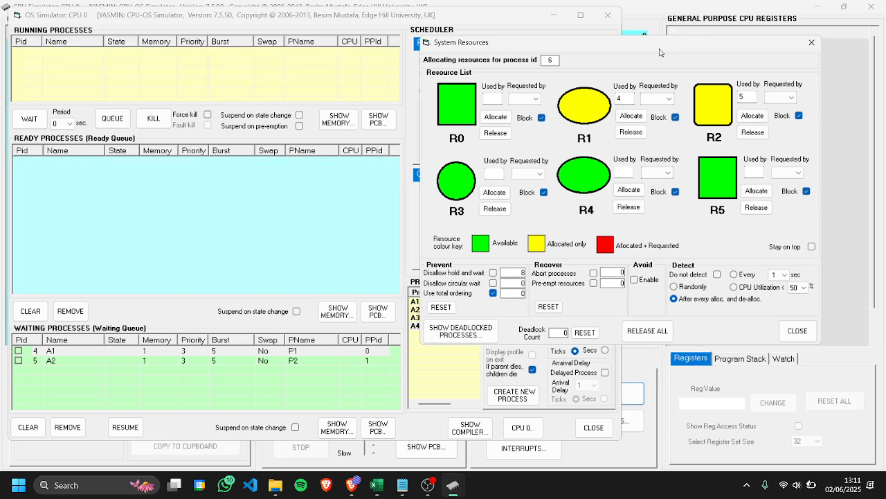
{"action": "left_click_drag", "start_coordinate": [542, 50], "coordinate": [606, 50]}
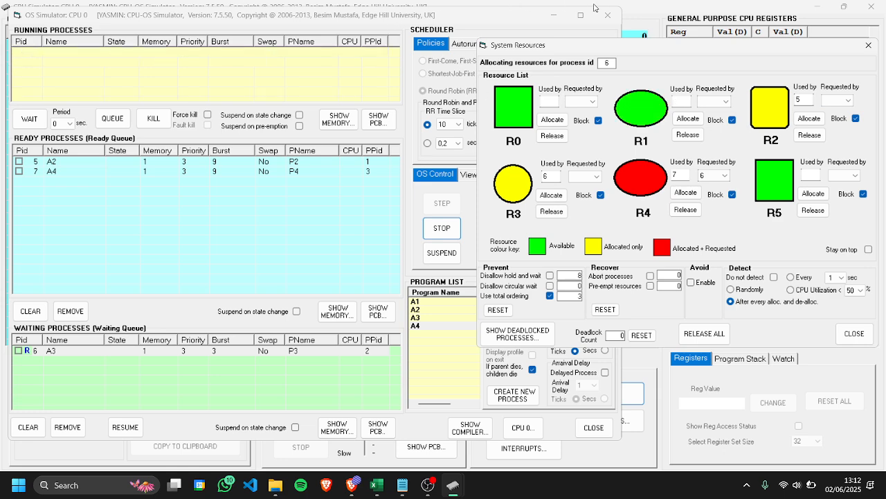
- Stop the scheduler and turn off the "Use total ordering" prevention option in System Resources
{"action": "mouse_move", "coordinate": [615, 52]}
{"action": "left_mouse_down"}
{"action": "mouse_move", "coordinate": [530, 43]}
{"action": "mouse_move", "coordinate": [608, 47]}
{"action": "left_mouse_up"}
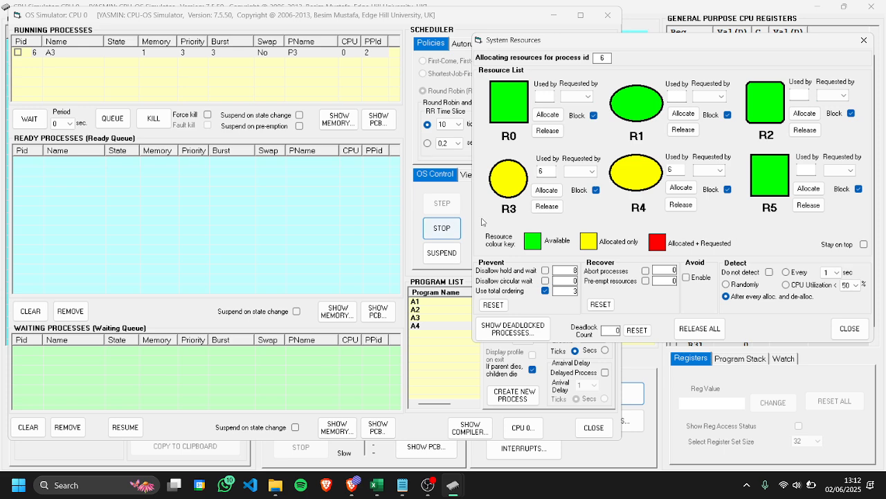
{"action": "left_click", "coordinate": [444, 230]}
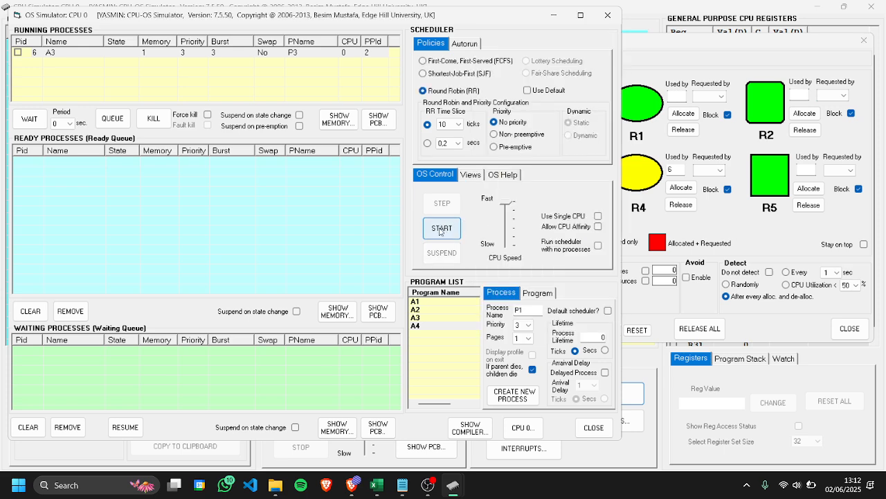
{"action": "left_click", "coordinate": [771, 47]}
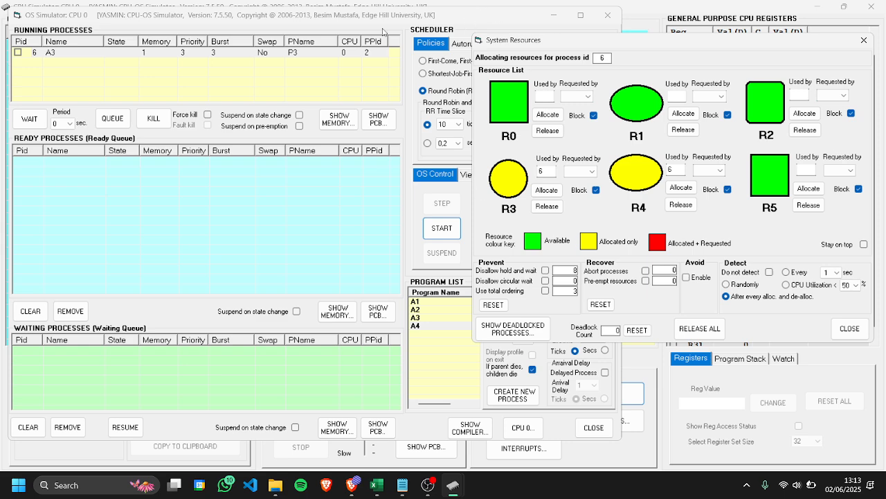
- Release resources R3 and R4 manually from the A3 process still holding them after the total ordering run
{"action": "left_click", "coordinate": [556, 208]}
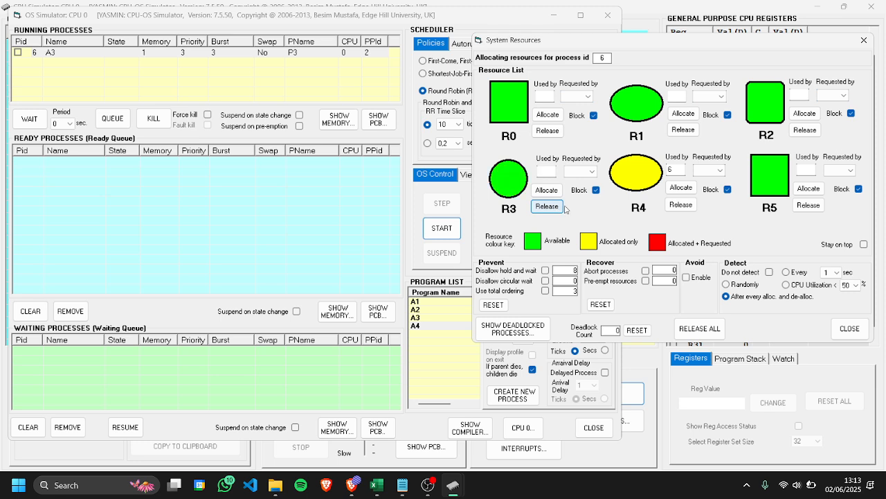
{"action": "left_click", "coordinate": [688, 204]}
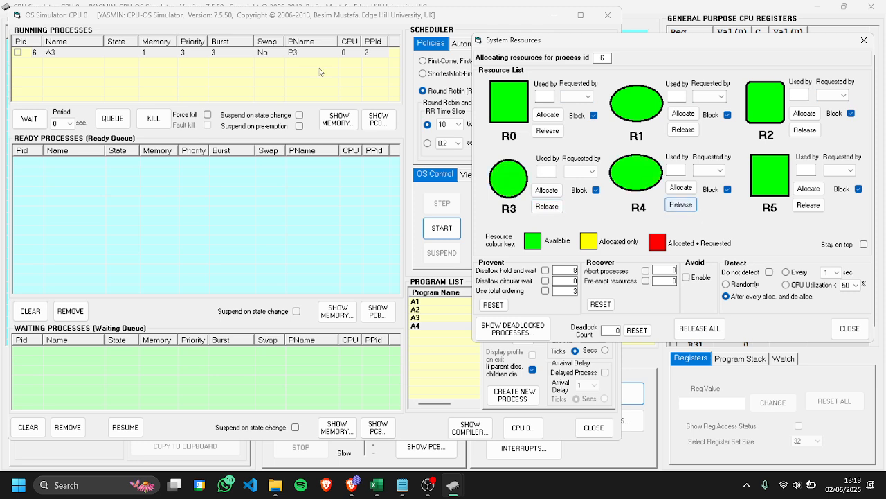
- Create one new process from each of the programs A1 to A4 for the process-abort recovery run
{"action": "left_click", "coordinate": [303, 25]}
{"action": "left_click", "coordinate": [424, 302]}
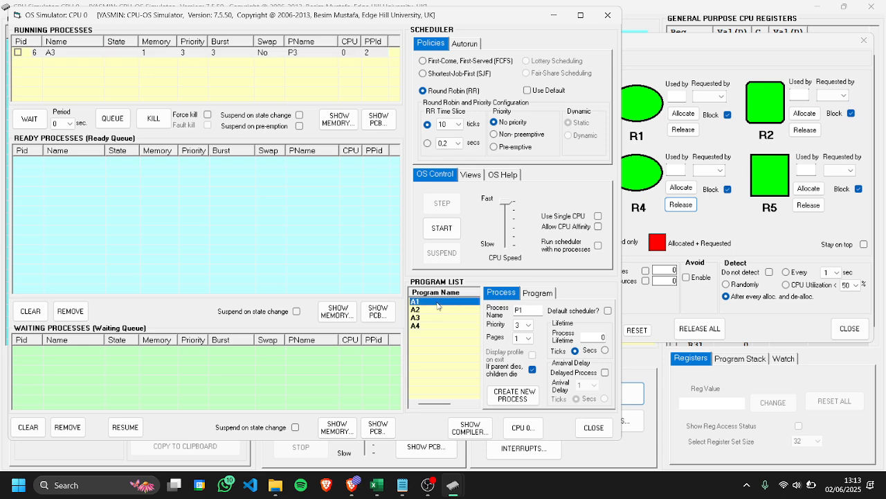
{"action": "left_click", "coordinate": [512, 400]}
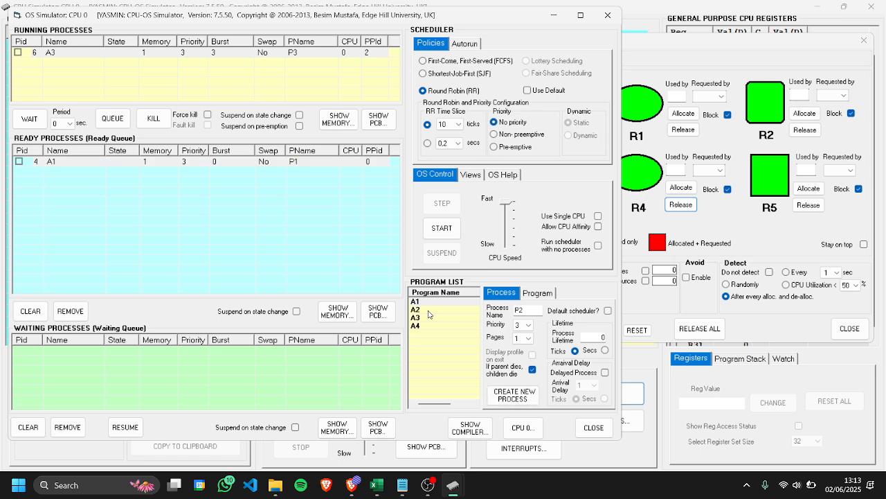
{"action": "left_click", "coordinate": [429, 312]}
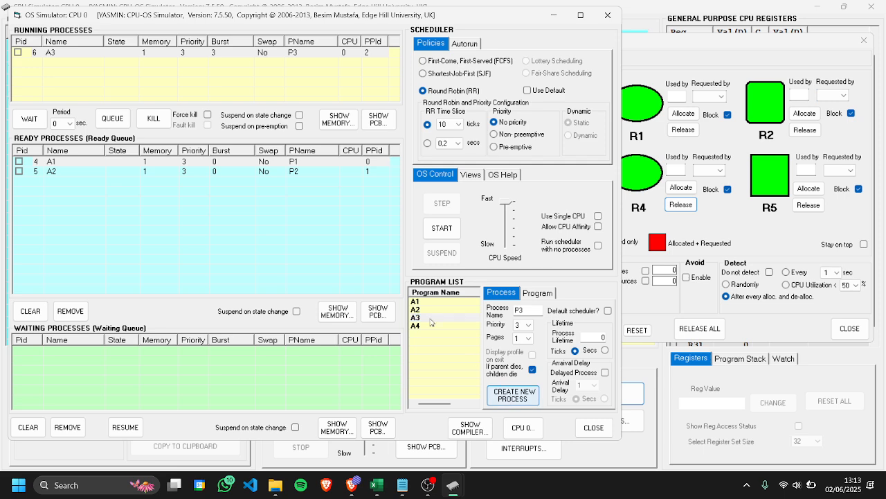
{"action": "left_click", "coordinate": [509, 396]}
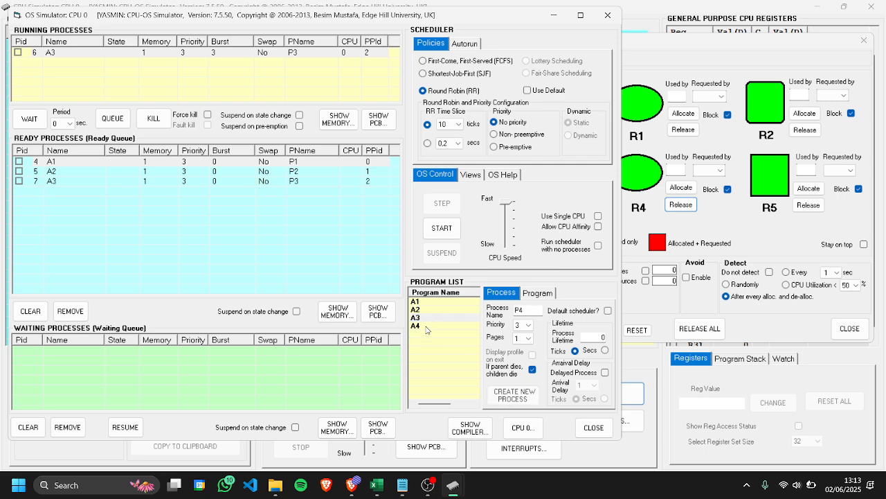
{"action": "key", "text": "Return"}
- Enable the "Abort processes" recovery option and start the scheduler, keeping the System Resources window in view
{"action": "left_click", "coordinate": [700, 48]}
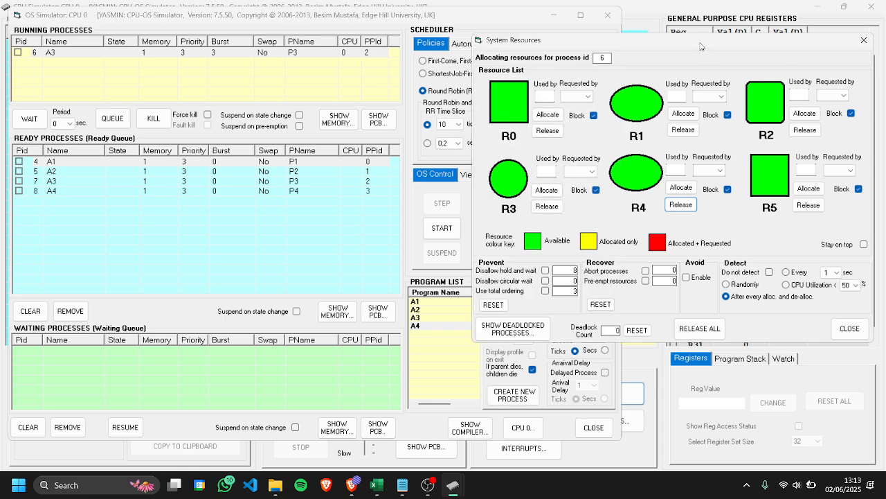
{"action": "left_click_drag", "start_coordinate": [703, 40], "coordinate": [664, 40]}
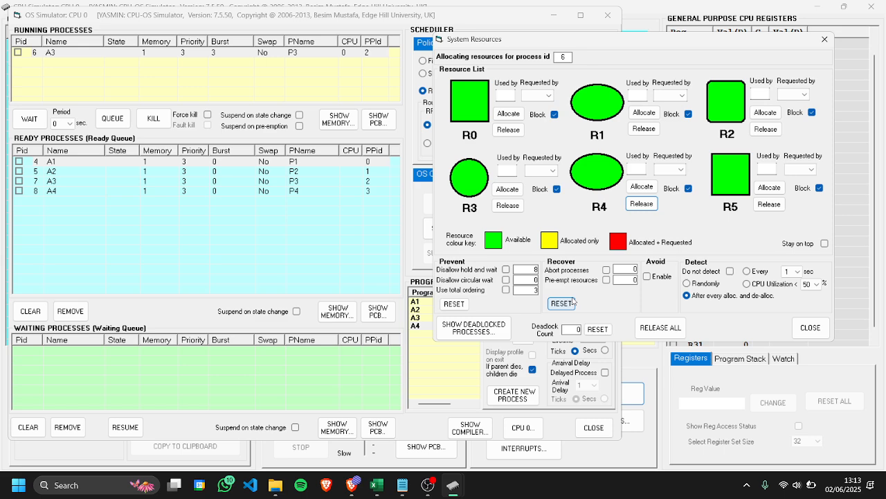
{"action": "left_click", "coordinate": [607, 270]}
{"action": "left_click", "coordinate": [405, 21]}
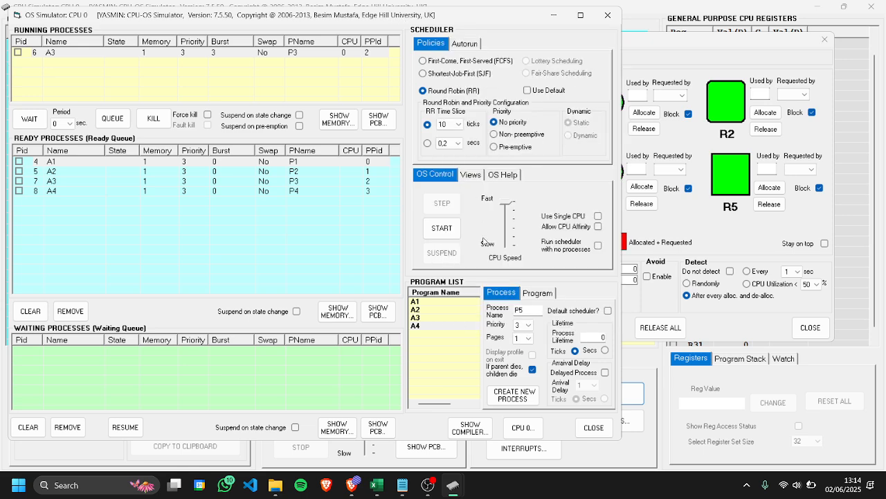
{"action": "left_click", "coordinate": [442, 228]}
{"action": "left_click", "coordinate": [663, 46]}
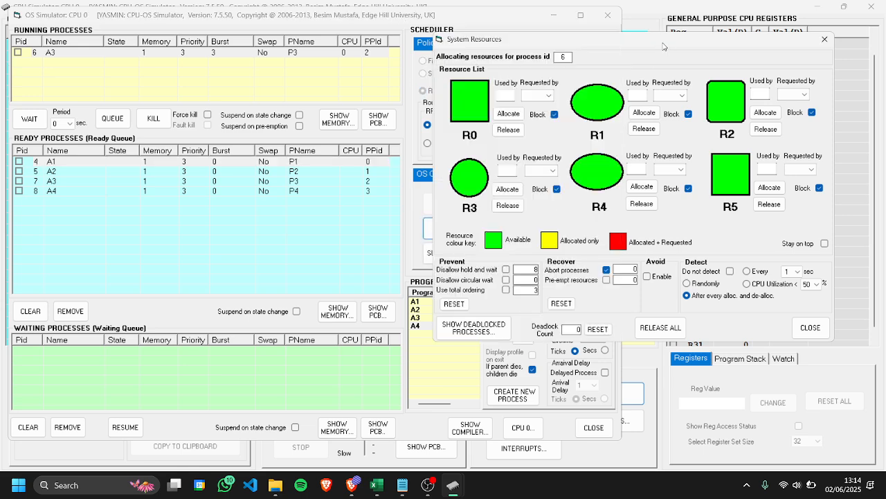
{"action": "left_click_drag", "start_coordinate": [664, 47], "coordinate": [651, 44]}
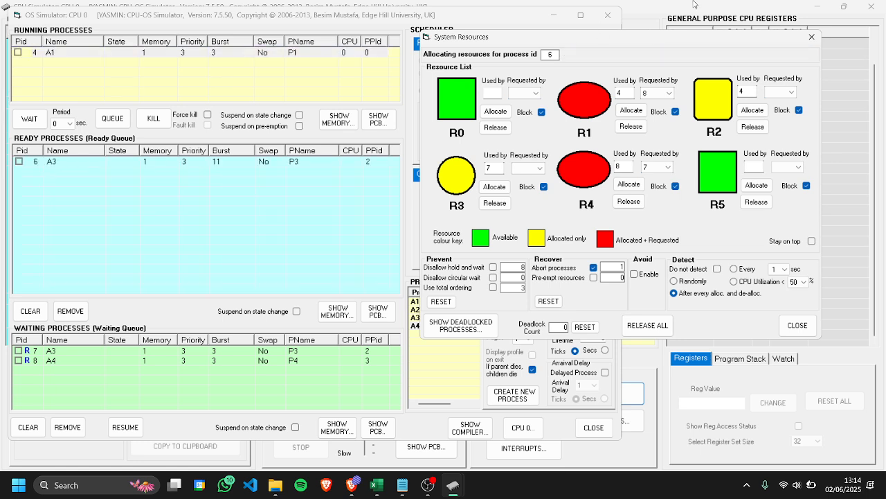
- Stop the scheduler and turn off the "Abort processes" recovery option
{"action": "left_click_drag", "start_coordinate": [552, 40], "coordinate": [597, 41]}
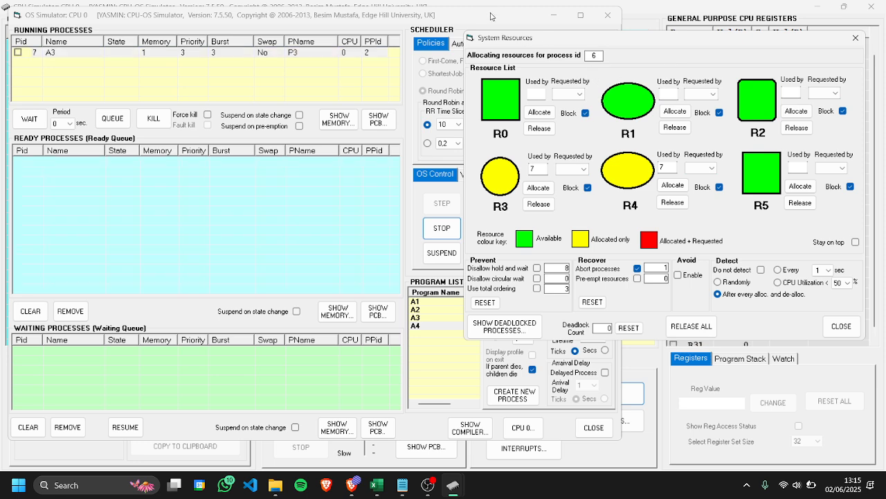
{"action": "left_click", "coordinate": [450, 228]}
{"action": "left_click", "coordinate": [730, 46]}
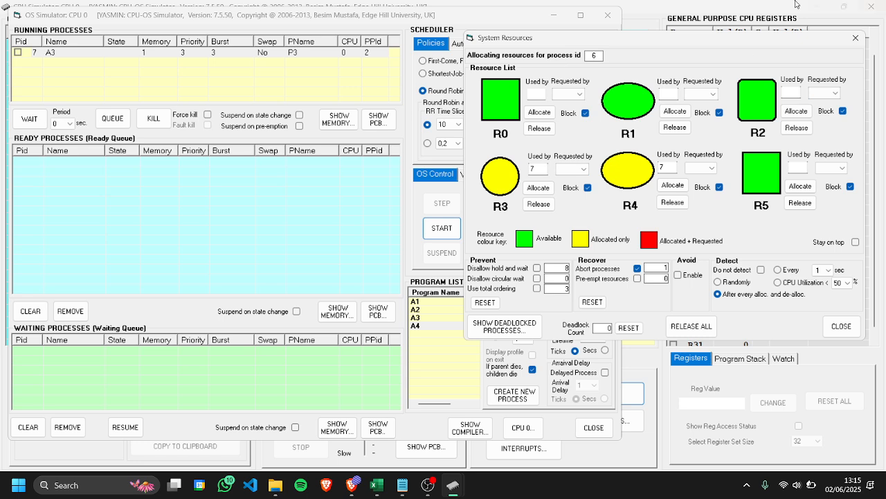
{"action": "left_click", "coordinate": [637, 268]}
- Release resources R3 and R4 manually after the process-abort recovery run
{"action": "left_click", "coordinate": [545, 203]}
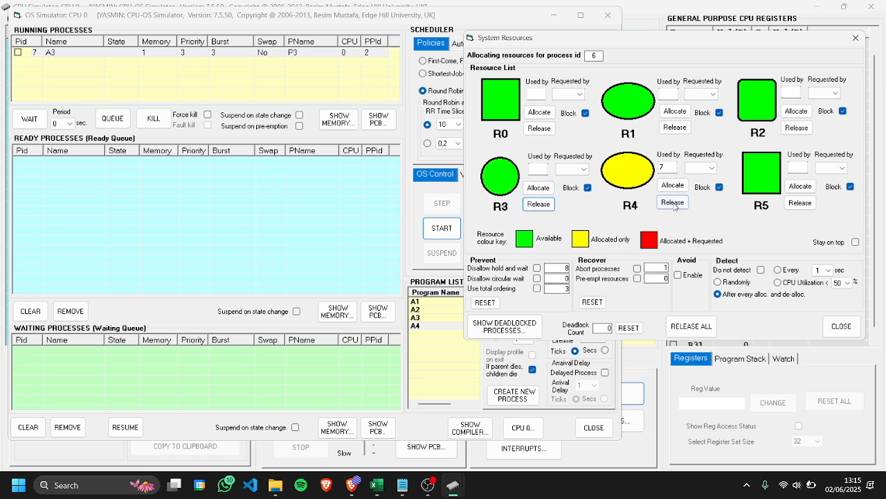
{"action": "left_click", "coordinate": [673, 202]}
- Create one fresh process from each of the programs A1 to A4 for the resource pre-emption run
{"action": "left_click", "coordinate": [161, 297]}
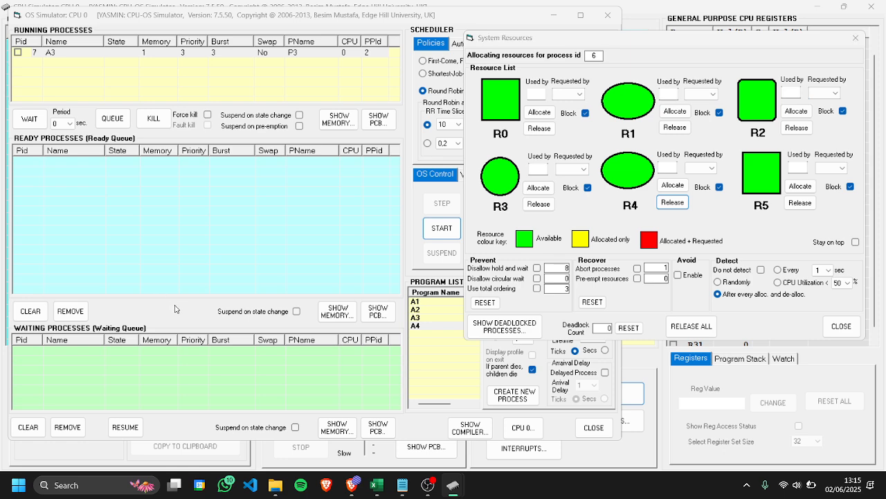
{"action": "left_click", "coordinate": [418, 302]}
{"action": "left_click", "coordinate": [530, 395]}
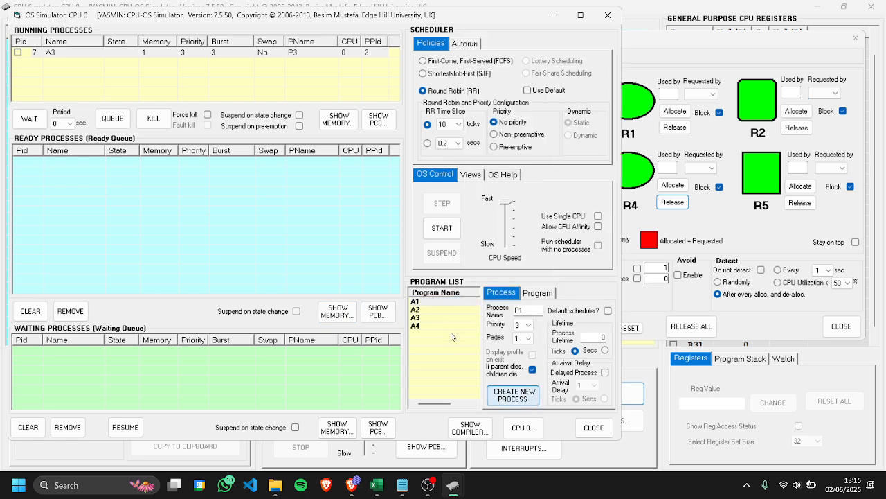
{"action": "left_click", "coordinate": [423, 302]}
{"action": "left_click", "coordinate": [512, 394]}
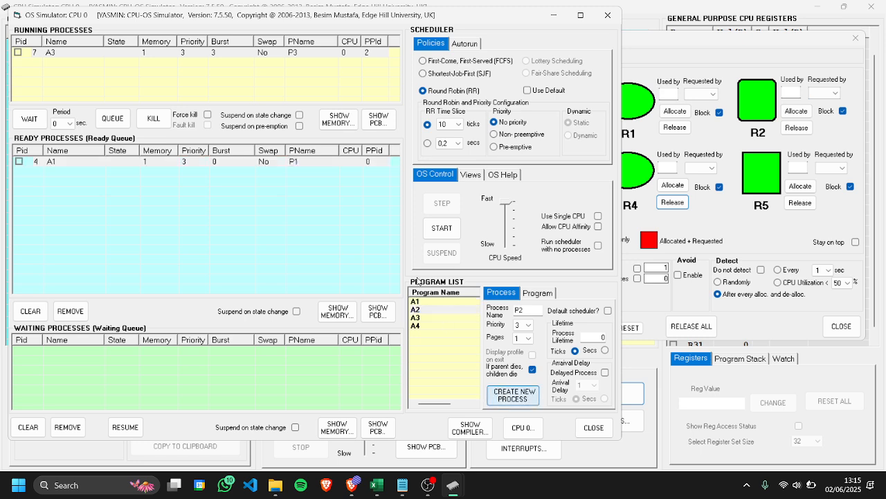
{"action": "left_click", "coordinate": [419, 310]}
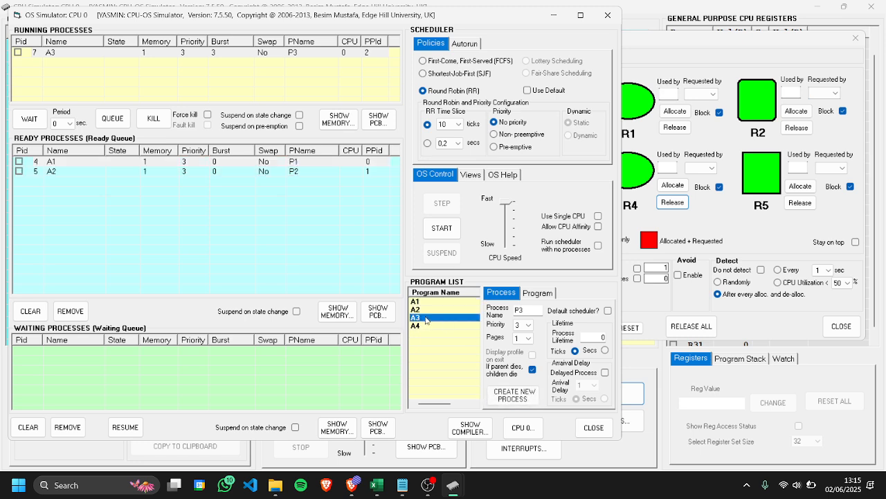
{"action": "left_click", "coordinate": [513, 395]}
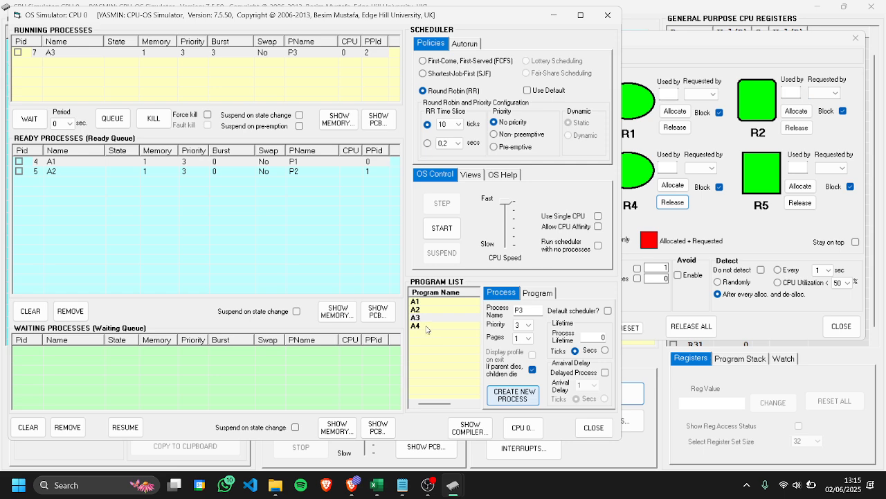
{"action": "left_click", "coordinate": [516, 394]}
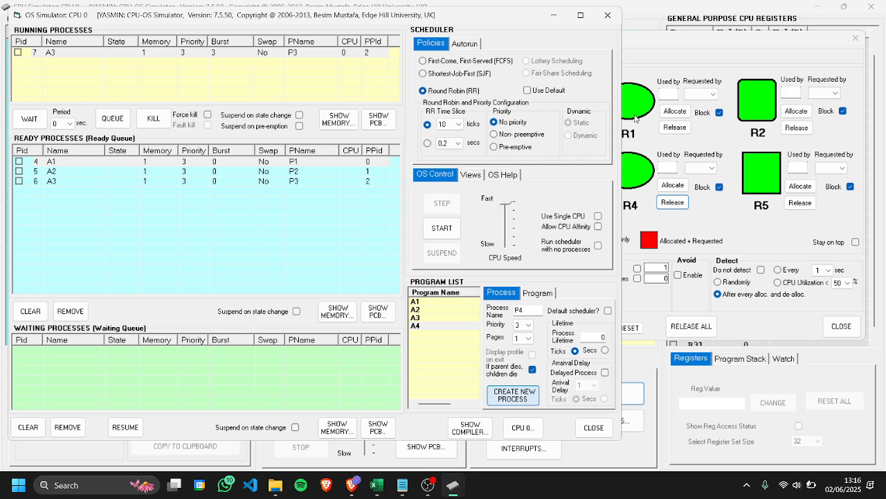
{"action": "key", "text": "Return"}
- Enable the "Pre-empt resources" recovery option and start the scheduler, bringing the System Resources window back into view
{"action": "left_click_drag", "start_coordinate": [675, 43], "coordinate": [603, 39]}
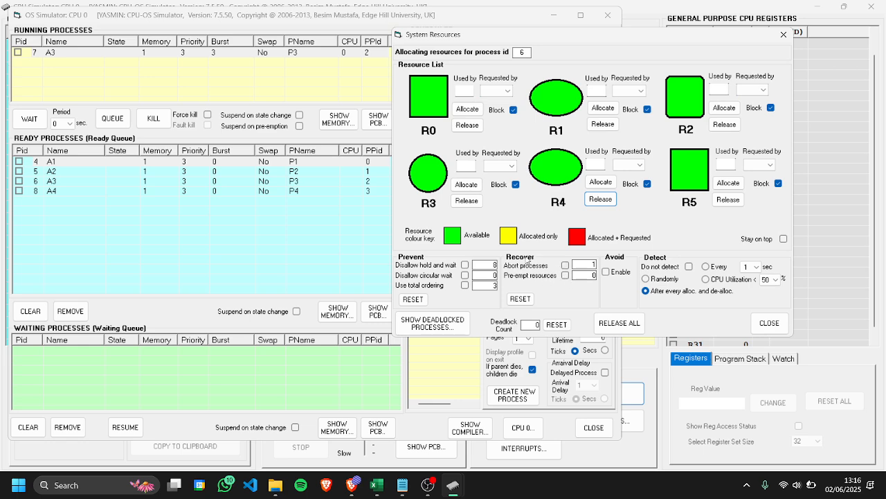
{"action": "left_click", "coordinate": [565, 275]}
{"action": "left_click", "coordinate": [339, 18]}
{"action": "left_click", "coordinate": [443, 227]}
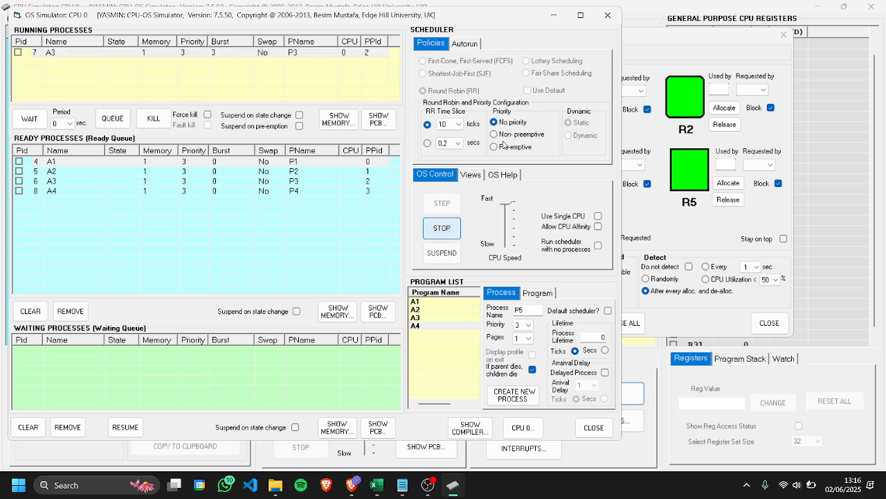
{"action": "left_click", "coordinate": [675, 43]}
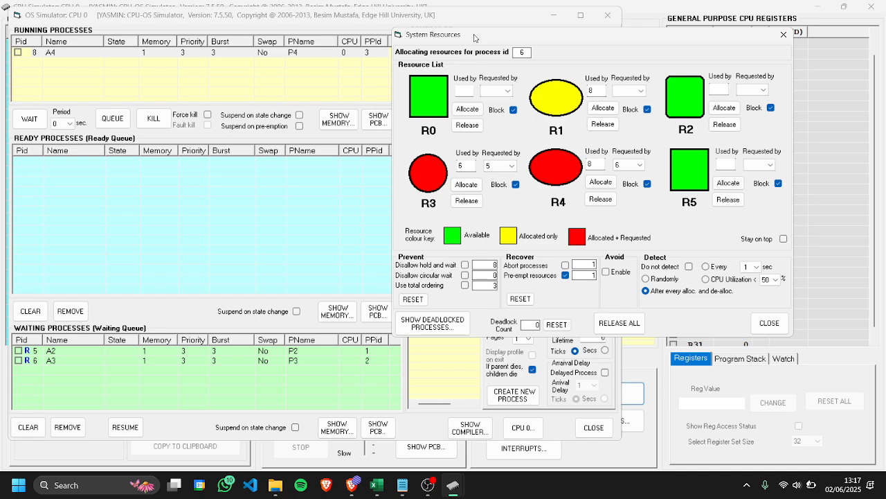
- Stop the scheduler during the pre-emption run and release resources R3 and R4 manually
{"action": "left_click_drag", "start_coordinate": [475, 37], "coordinate": [557, 36]}
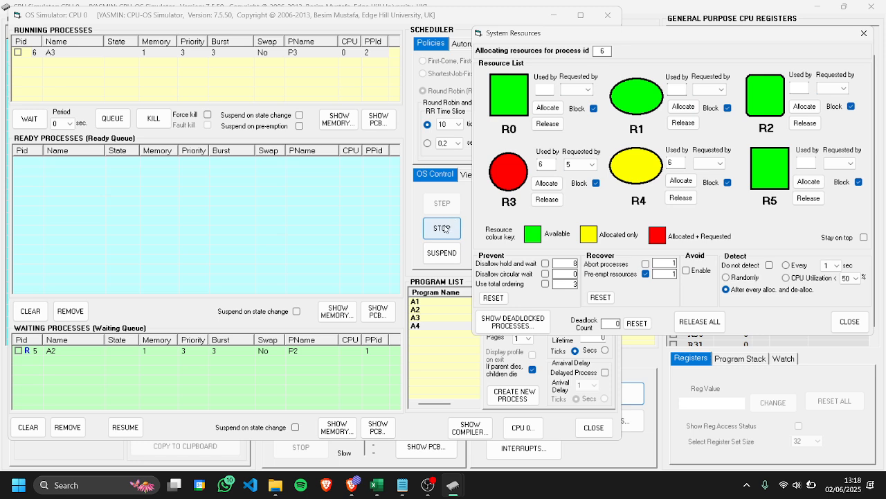
{"action": "left_click", "coordinate": [444, 229]}
{"action": "left_click", "coordinate": [689, 43]}
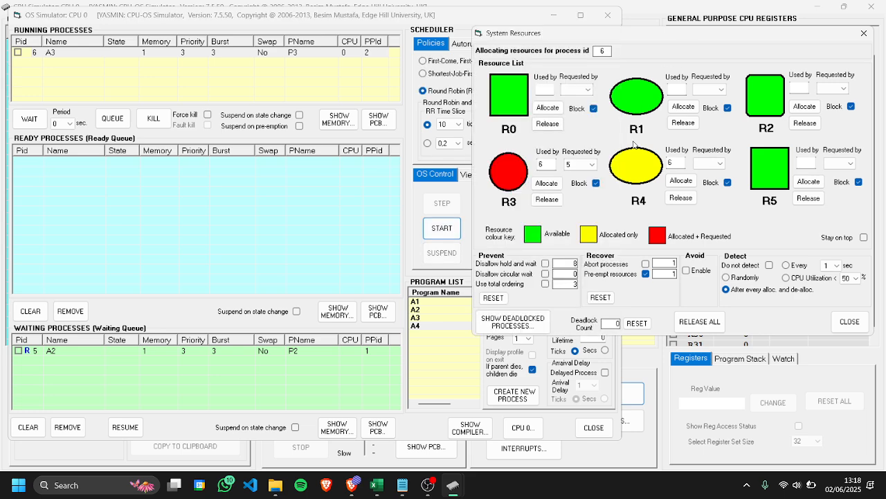
{"action": "left_click", "coordinate": [547, 198]}
{"action": "left_click", "coordinate": [680, 198]}
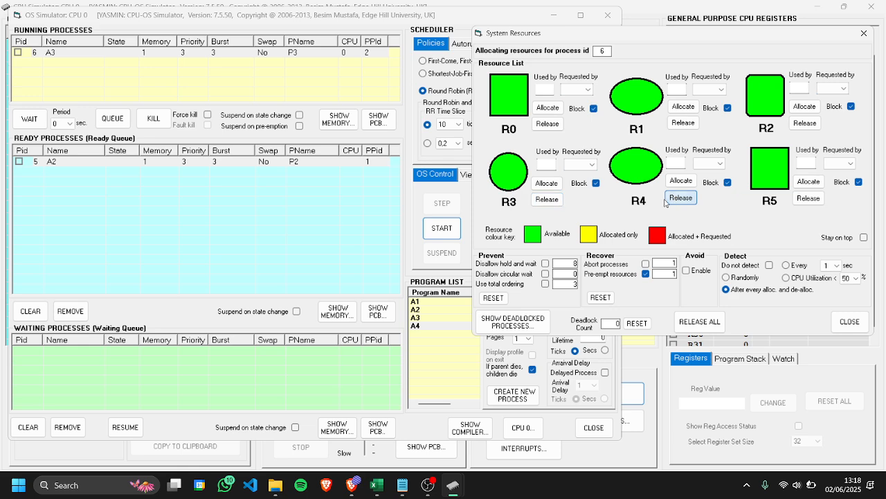
- Set deadlock detection to "Do not detect" and turn off the "Pre-empt resources" recovery option
{"action": "left_click_drag", "start_coordinate": [638, 35], "coordinate": [467, 41]}
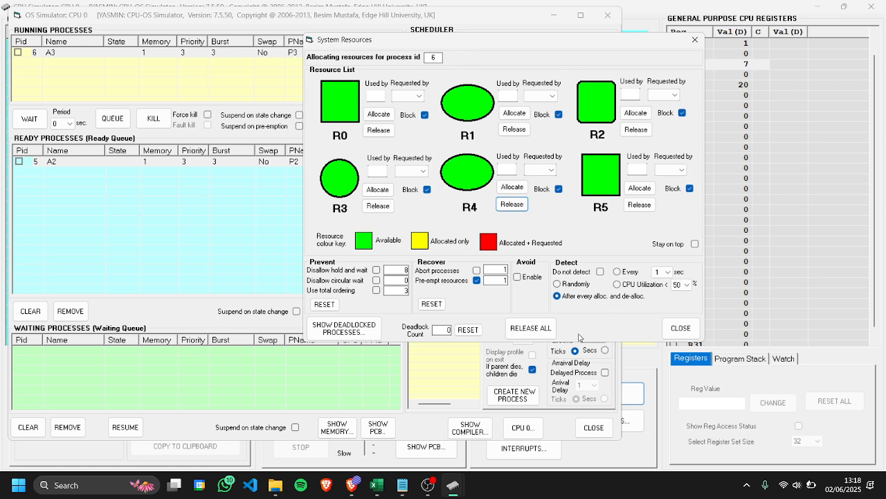
{"action": "left_click", "coordinate": [599, 272]}
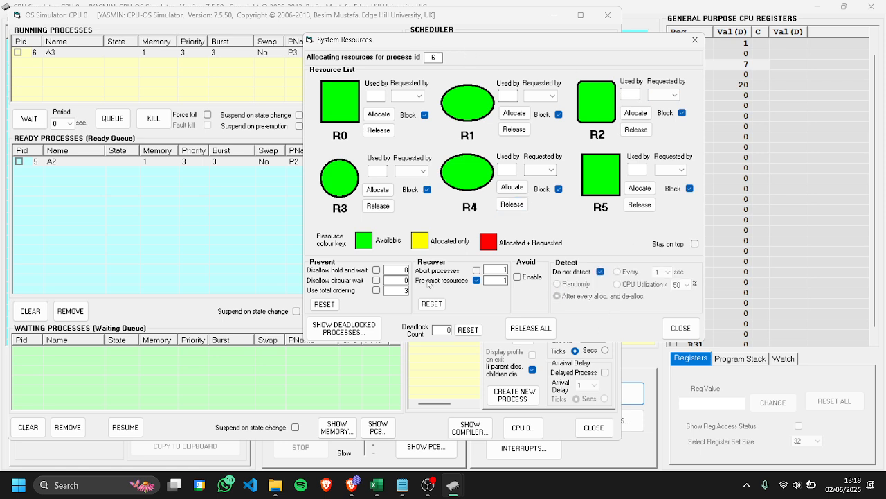
{"action": "left_click", "coordinate": [476, 280]}
{"action": "mouse_move", "coordinate": [428, 485]}
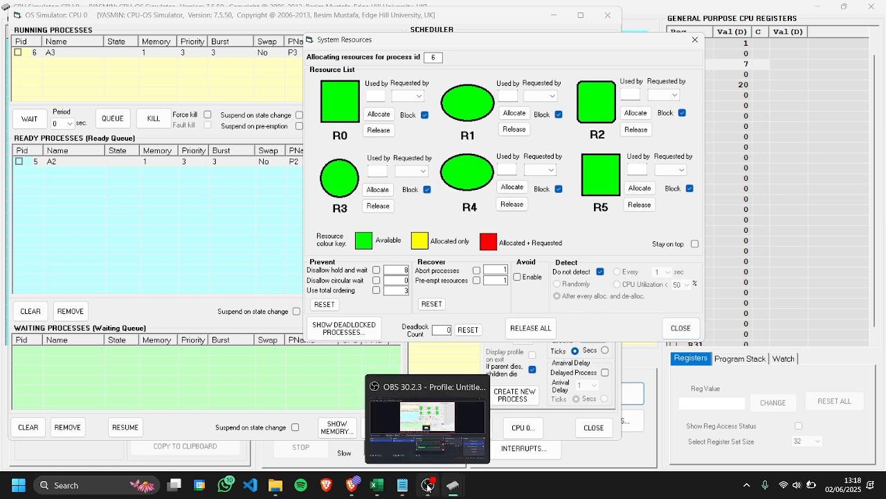